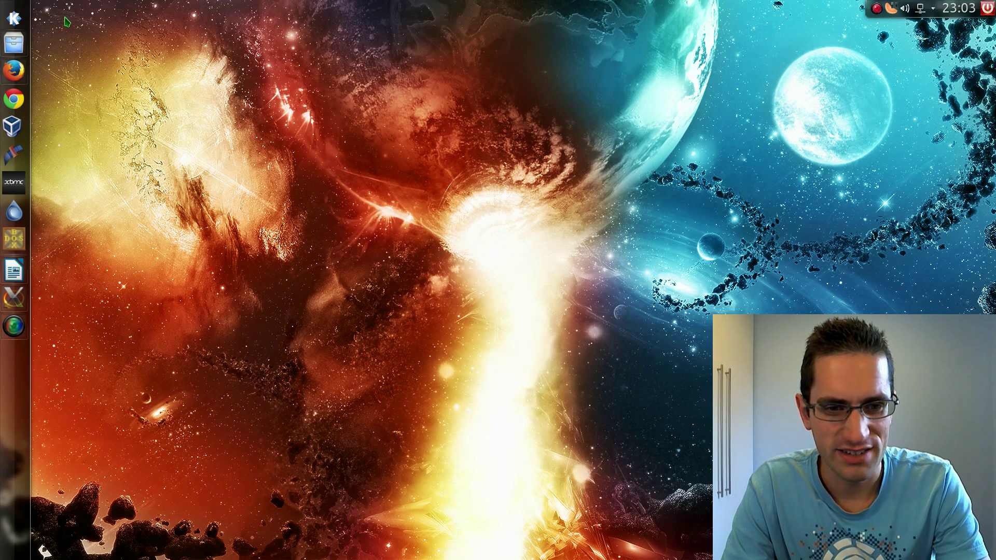
Launch Firefox, maximize its window, and show the main menu panel
{"action": "left_click", "coordinate": [14, 70]}
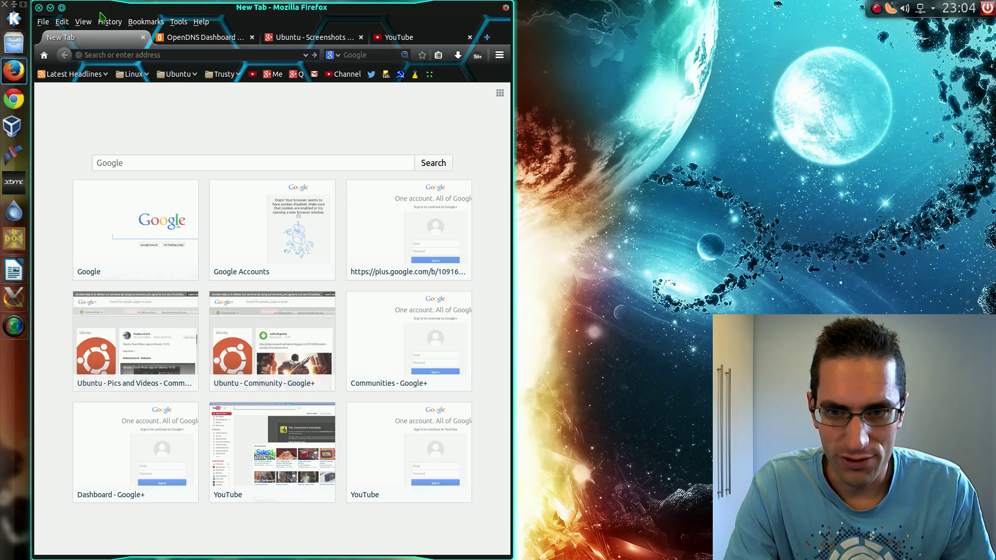
{"action": "double_click", "coordinate": [101, 9]}
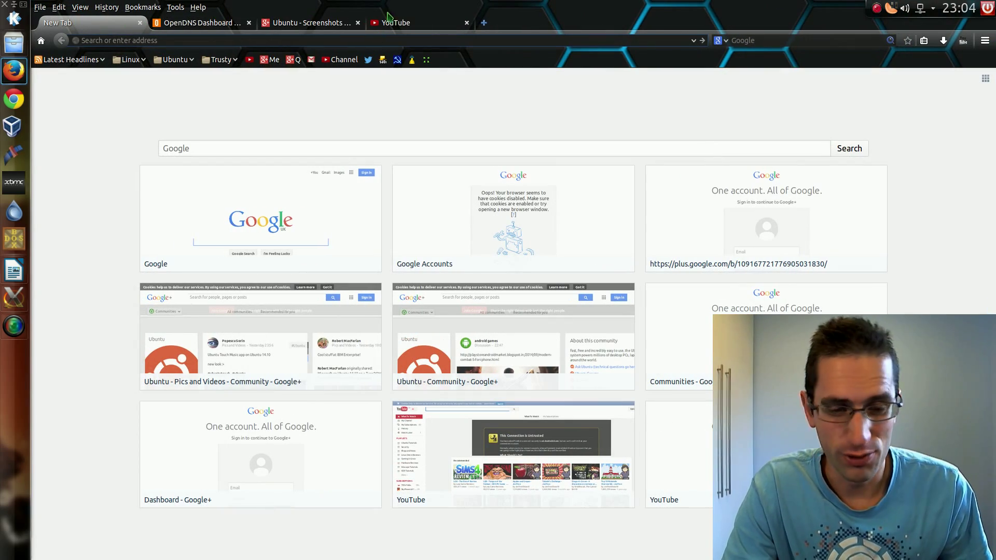
{"action": "left_click", "coordinate": [984, 41]}
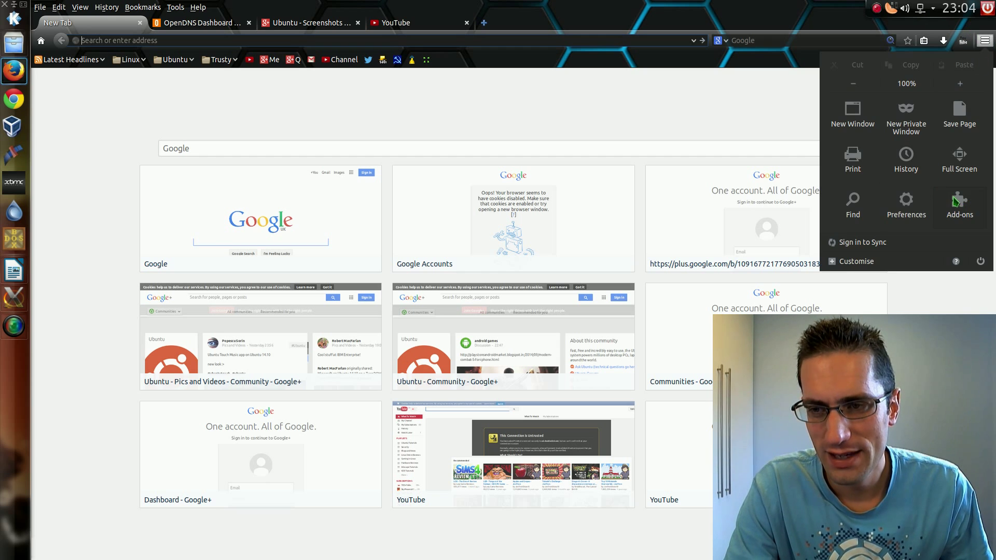
Open the Add-ons Manager from the menu panel to list installed extensions like Block site
{"action": "left_click", "coordinate": [956, 200]}
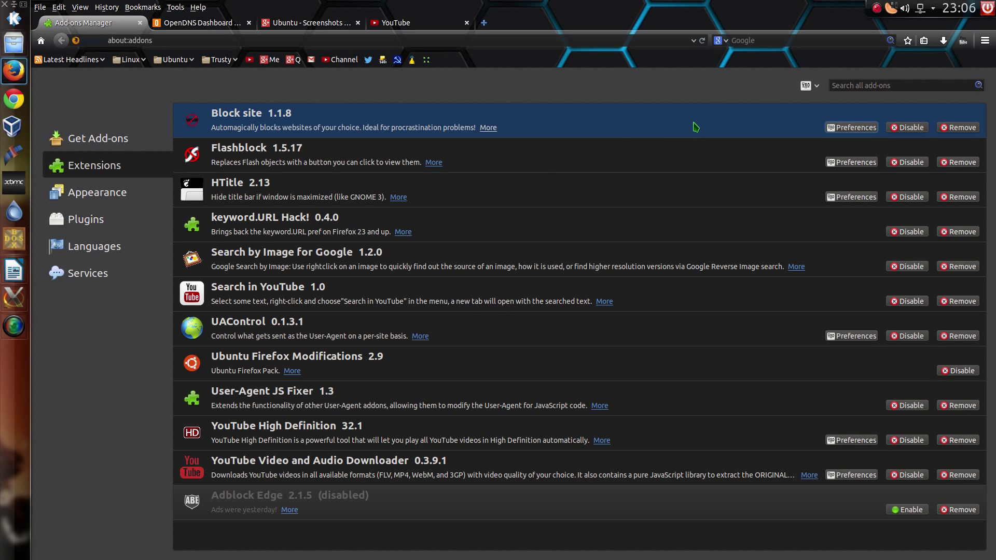
Review Block site's blacklist preferences without saving, then switch to the OpenDNS Dashboard tab
{"action": "left_click", "coordinate": [849, 128]}
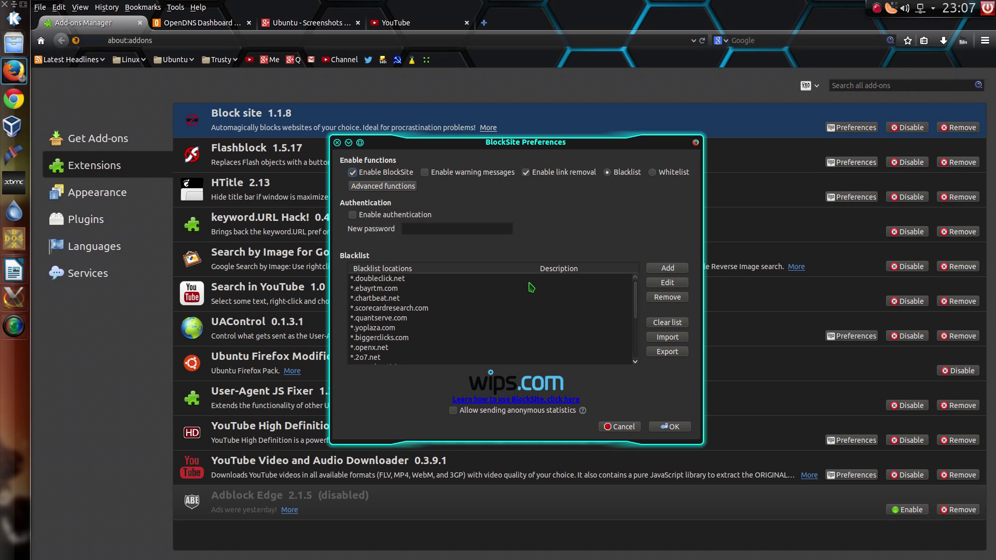
{"action": "scroll", "coordinate": [439, 348], "scroll_direction": "down", "scroll_amount": 3}
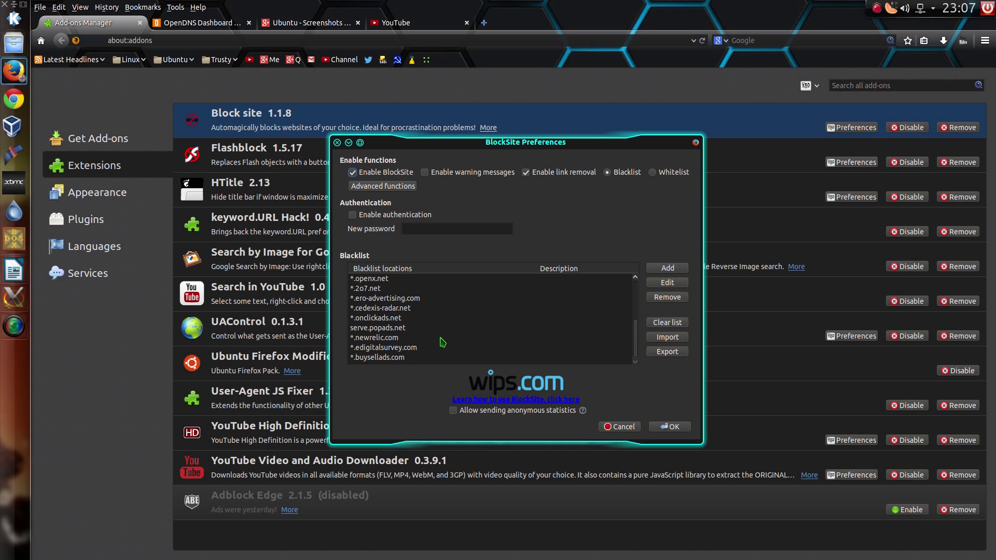
{"action": "scroll", "coordinate": [459, 339], "scroll_direction": "up", "scroll_amount": 3}
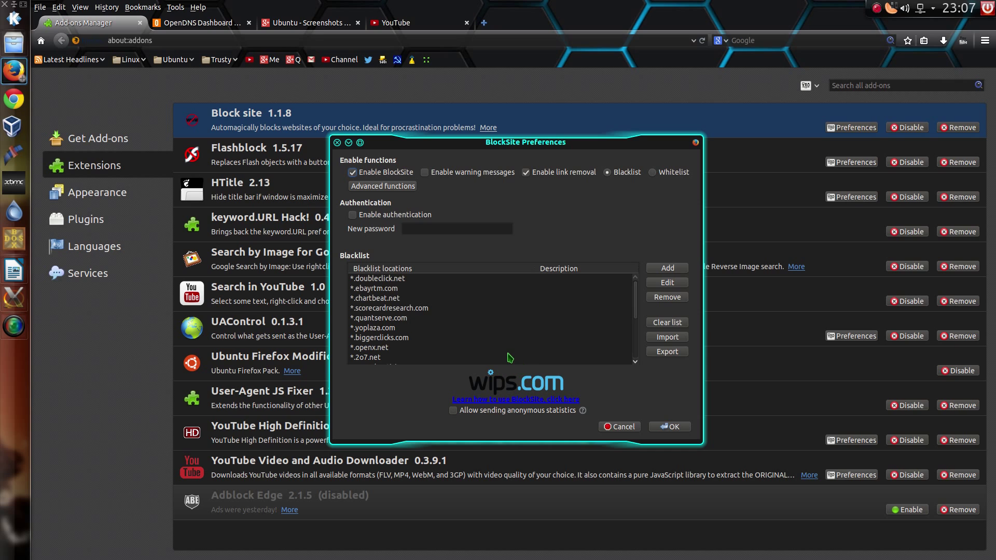
{"action": "left_click", "coordinate": [619, 427]}
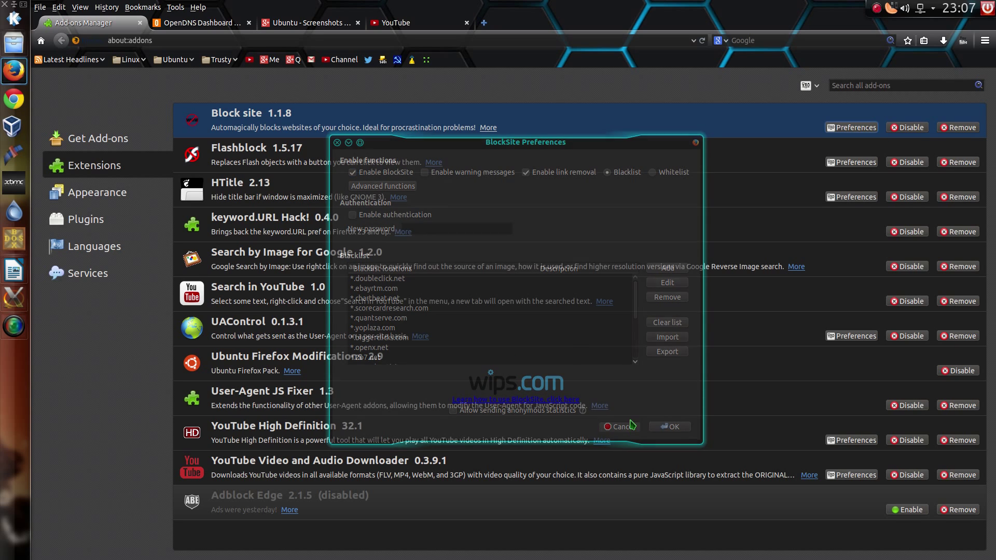
{"action": "key", "text": "ctrl+Tab"}
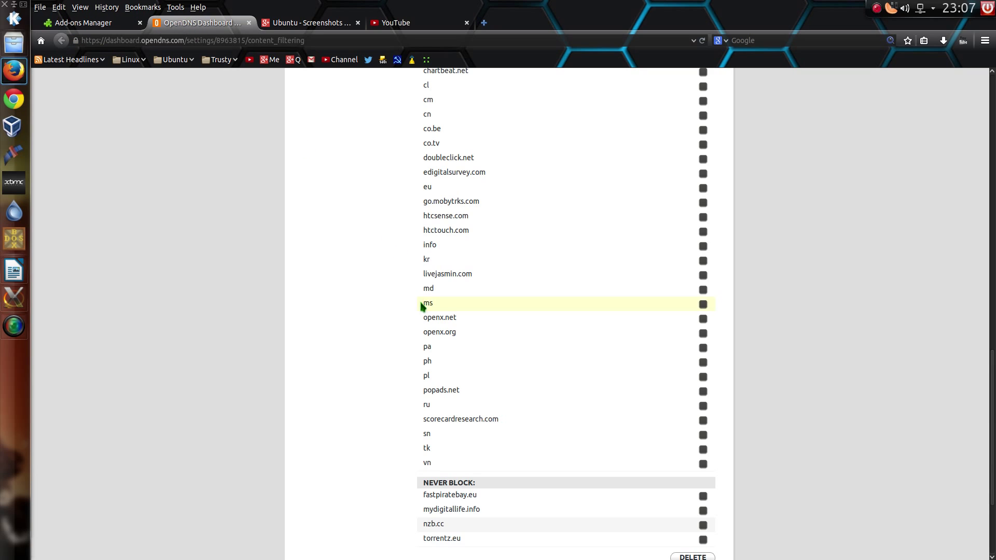
View Flashblock 1.5.17's full description in the Add-ons Manager, then return to Extensions
{"action": "left_click", "coordinate": [89, 23]}
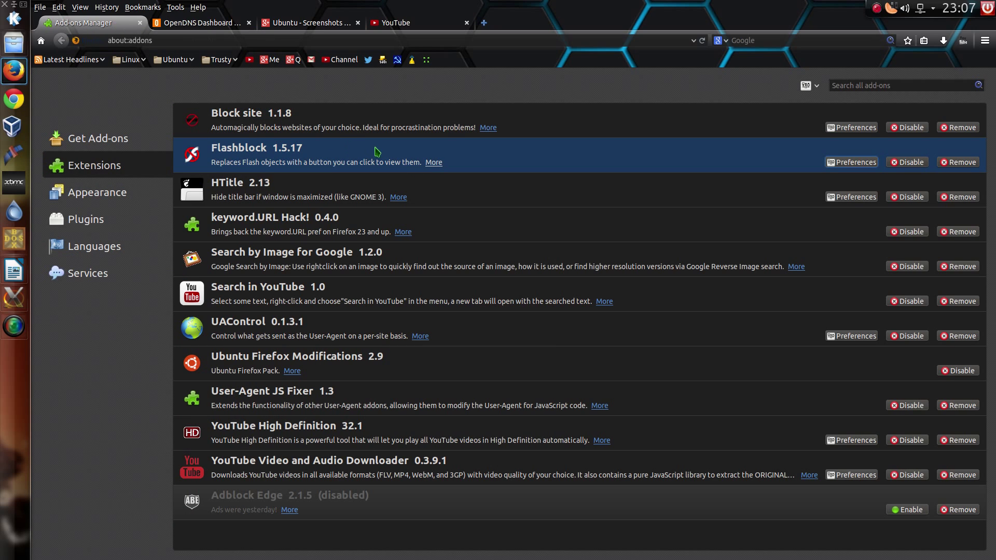
{"action": "left_click", "coordinate": [433, 163]}
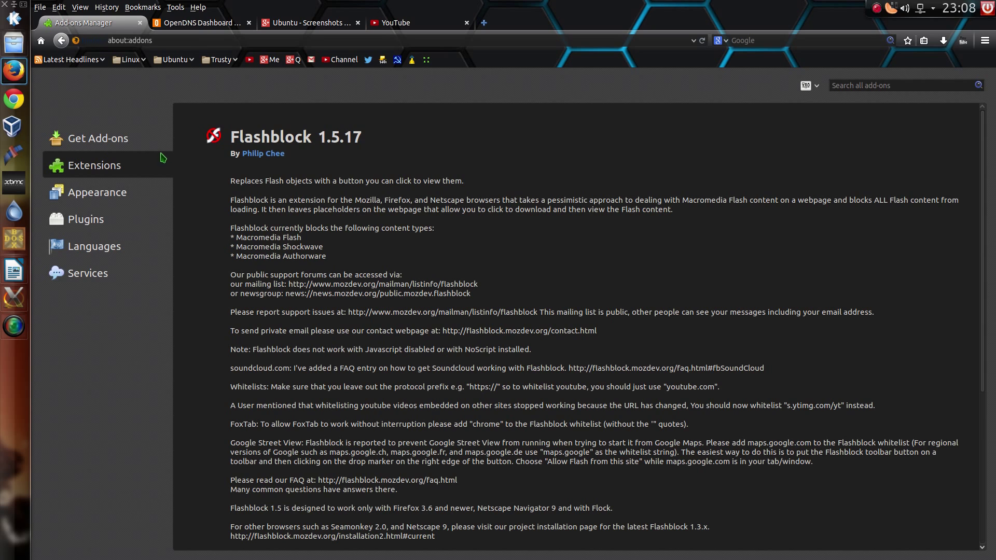
{"action": "key", "text": "alt+Left"}
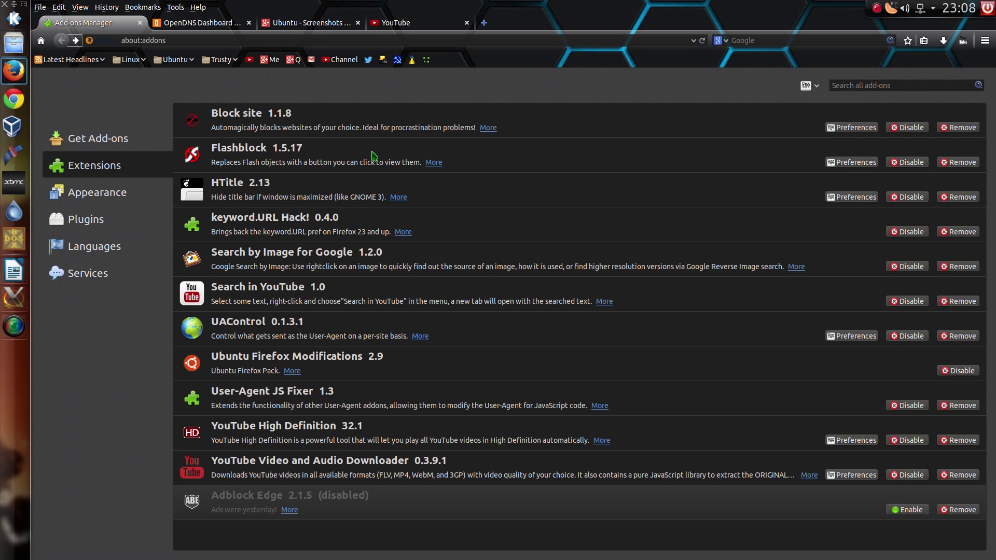
{"action": "double_click", "coordinate": [524, 173]}
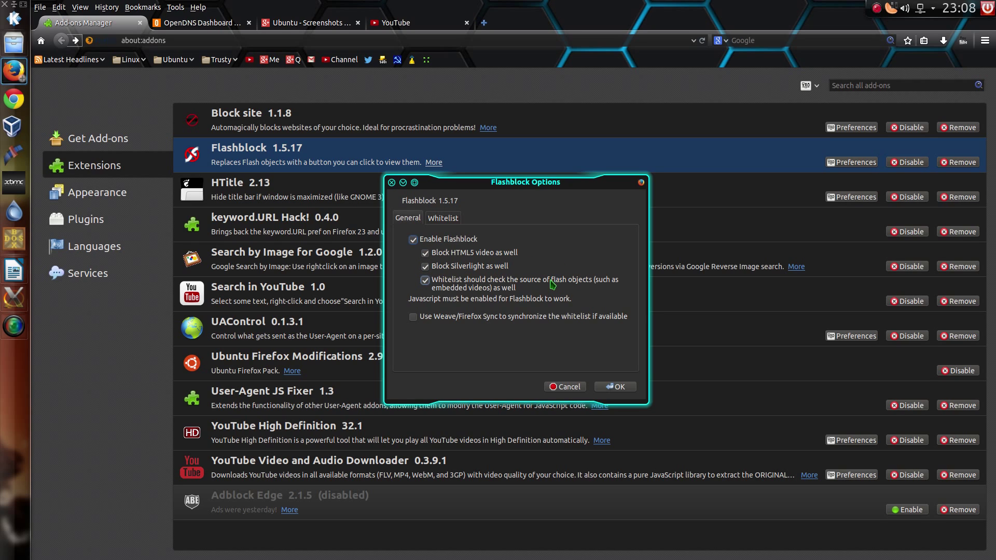
{"action": "left_click", "coordinate": [442, 219]}
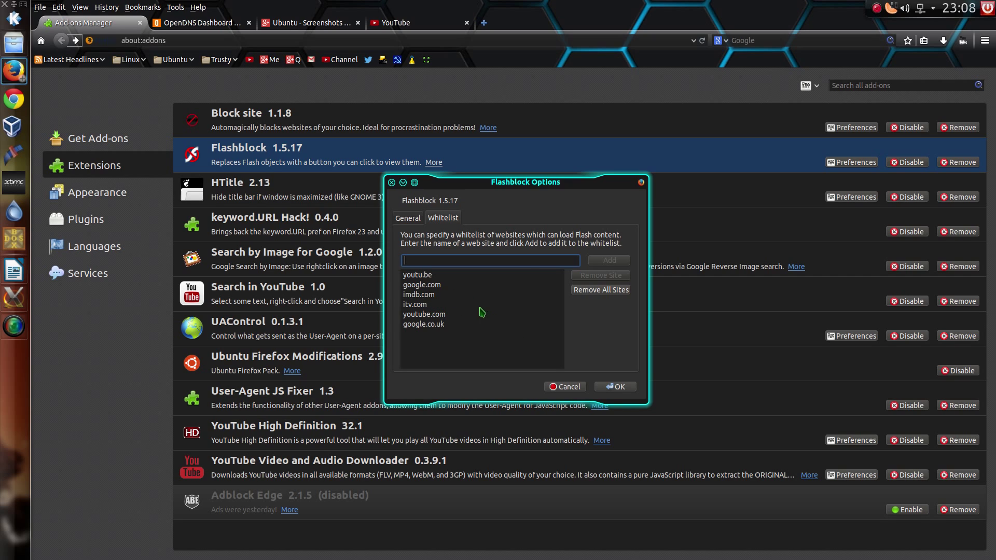
{"action": "left_click", "coordinate": [597, 390]}
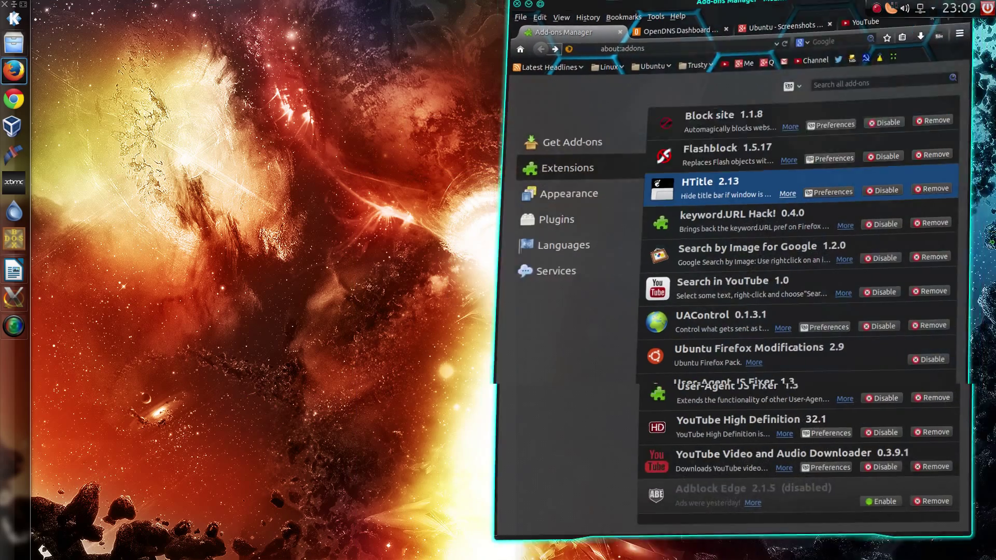
{"action": "left_click_drag", "start_coordinate": [814, 7], "coordinate": [596, 3]}
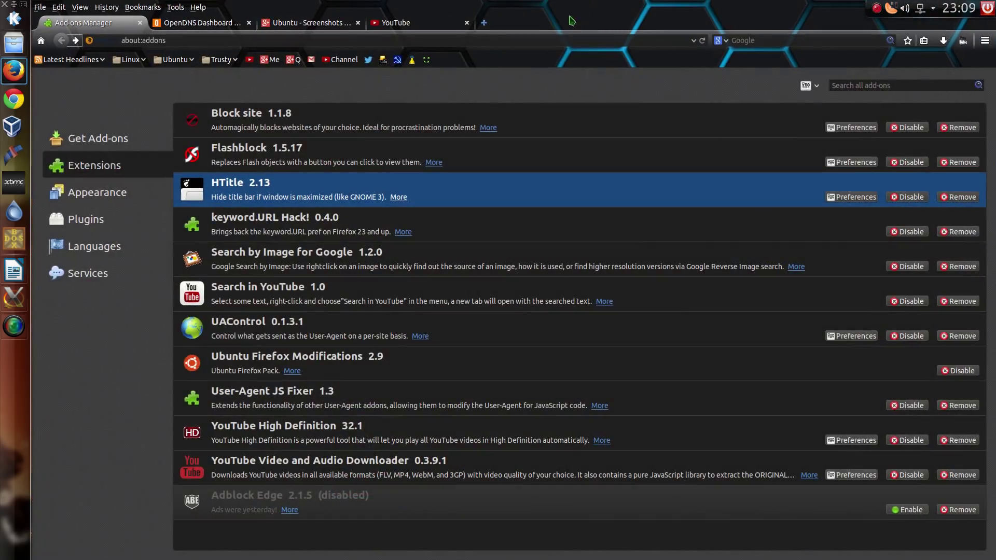
{"action": "left_click", "coordinate": [294, 237]}
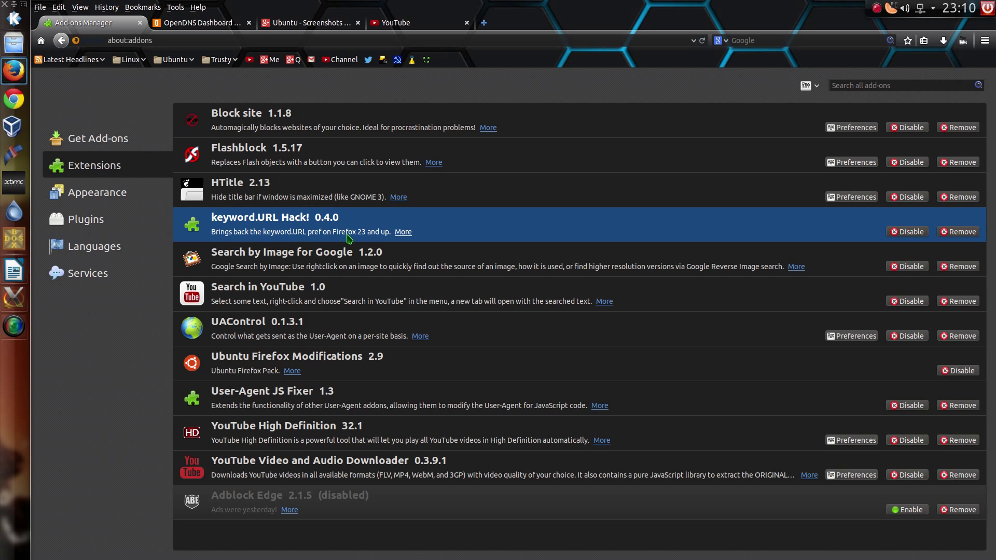
In a new tab, visit BBC News, then search 'imdb pysco' to open IMDb's Psycho page
{"action": "left_click", "coordinate": [483, 23]}
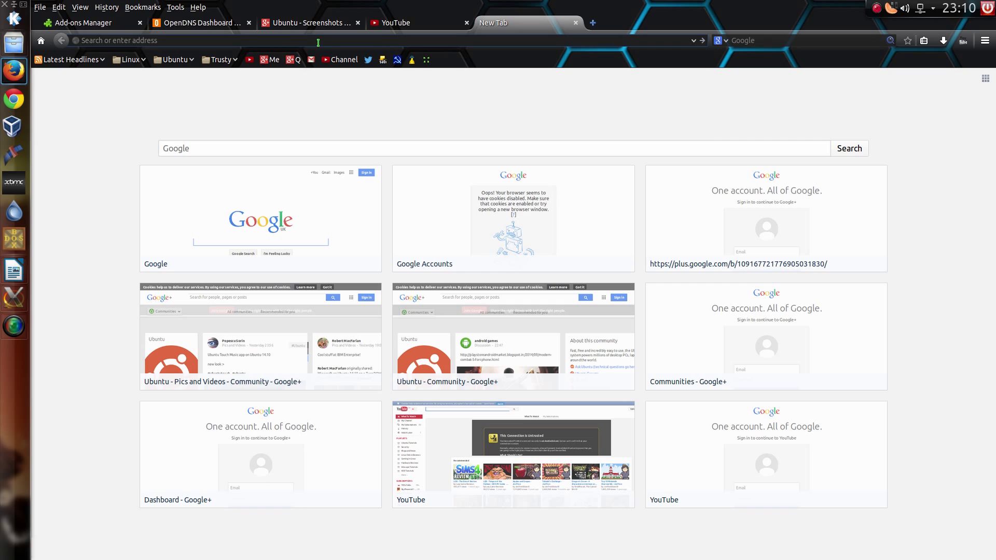
{"action": "type", "text": "bbc news"}
{"action": "key", "text": "Return"}
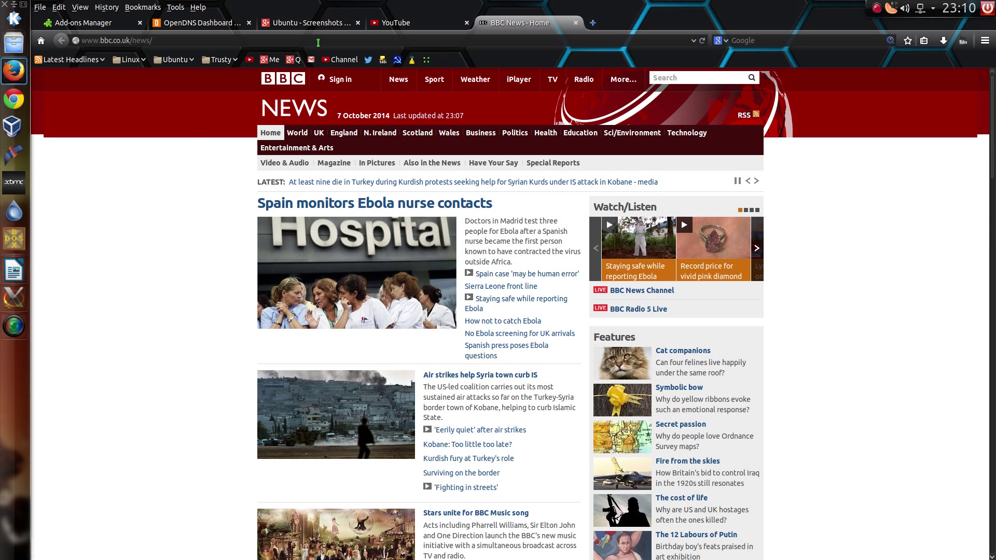
{"action": "left_click", "coordinate": [318, 43]}
{"action": "type", "text": "im"}
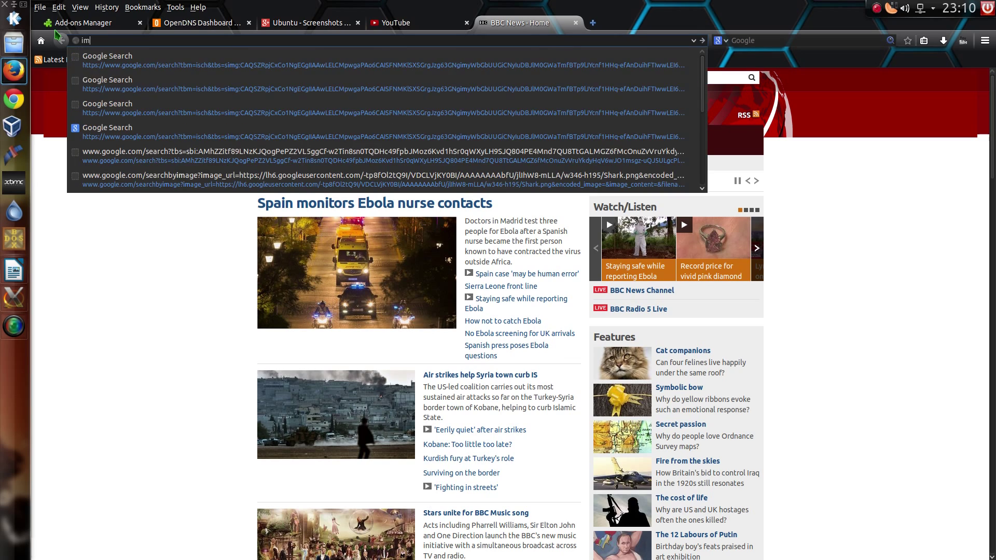
{"action": "type", "text": "db pys"}
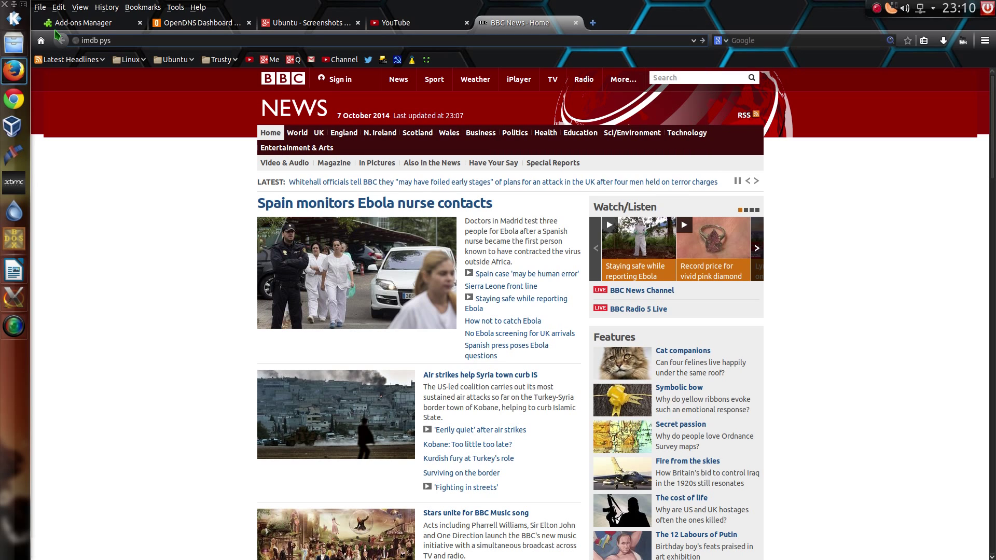
{"action": "type", "text": "co"}
{"action": "key", "text": "Return"}
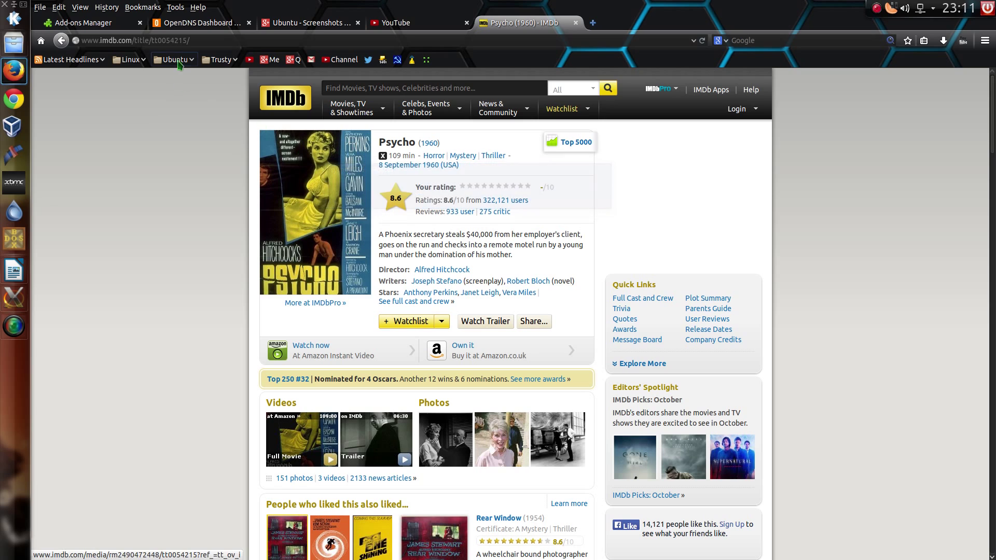
Run a Google search for 'something vague' from the address bar, then close that tab
{"action": "key", "text": "ctrl+l"}
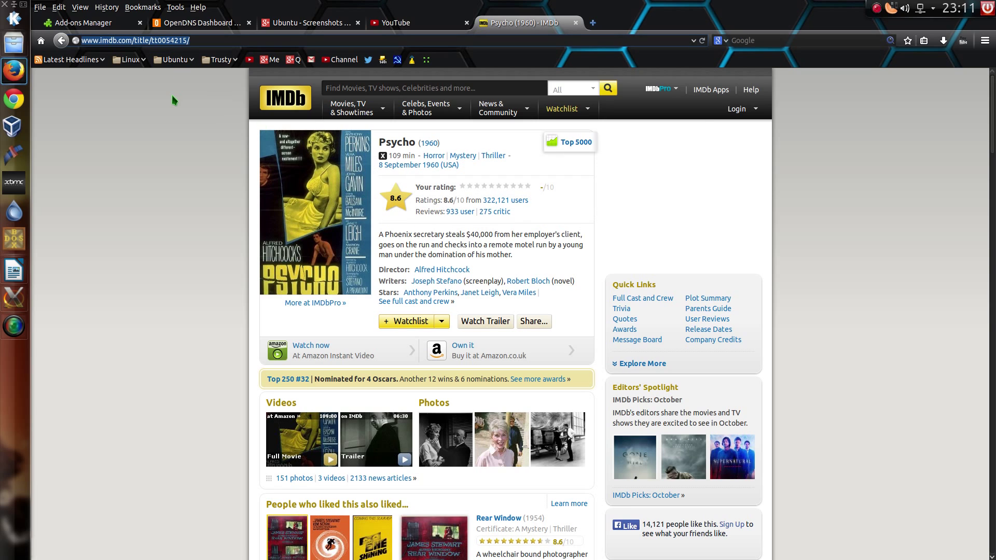
{"action": "type", "text": "something vague"}
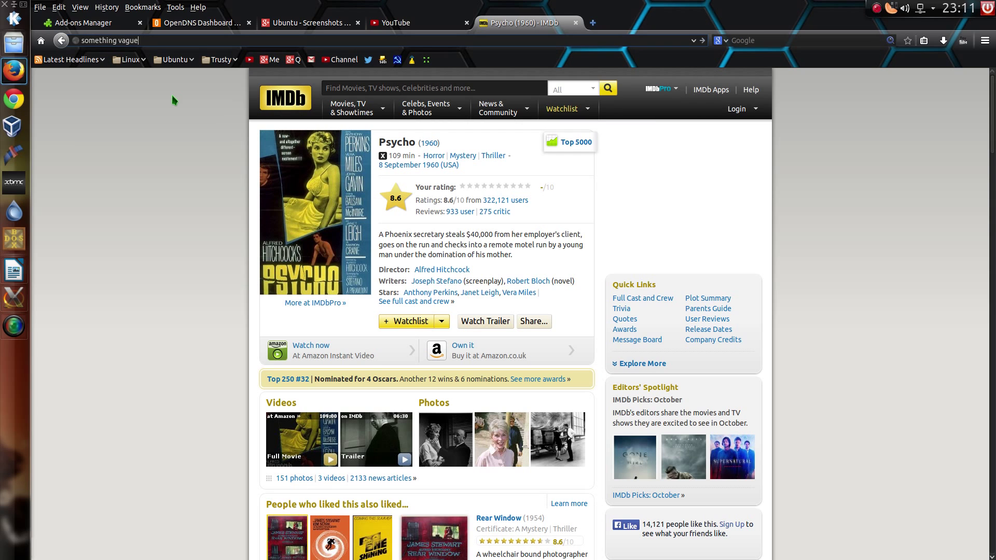
{"action": "key", "text": "Return"}
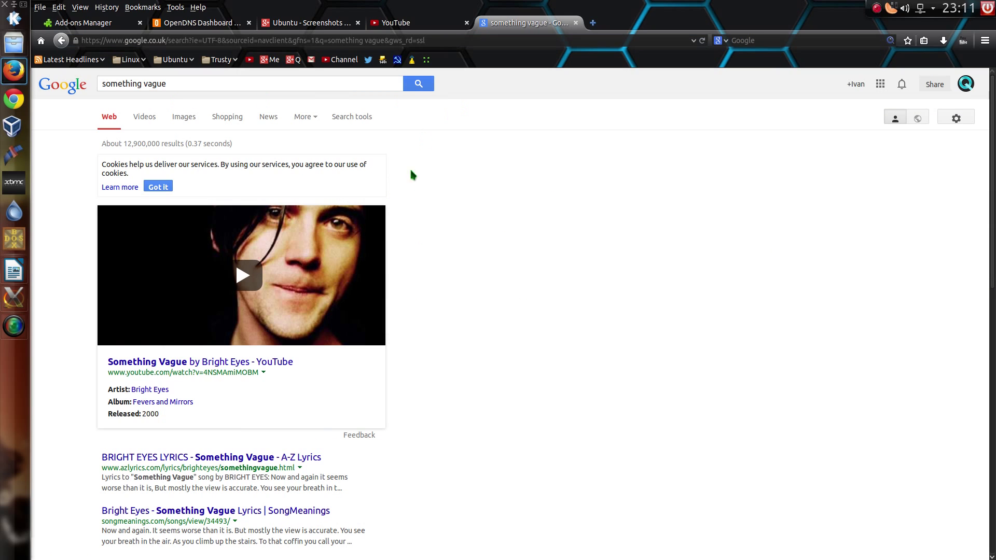
{"action": "scroll", "coordinate": [284, 198], "scroll_direction": "down", "scroll_amount": 5}
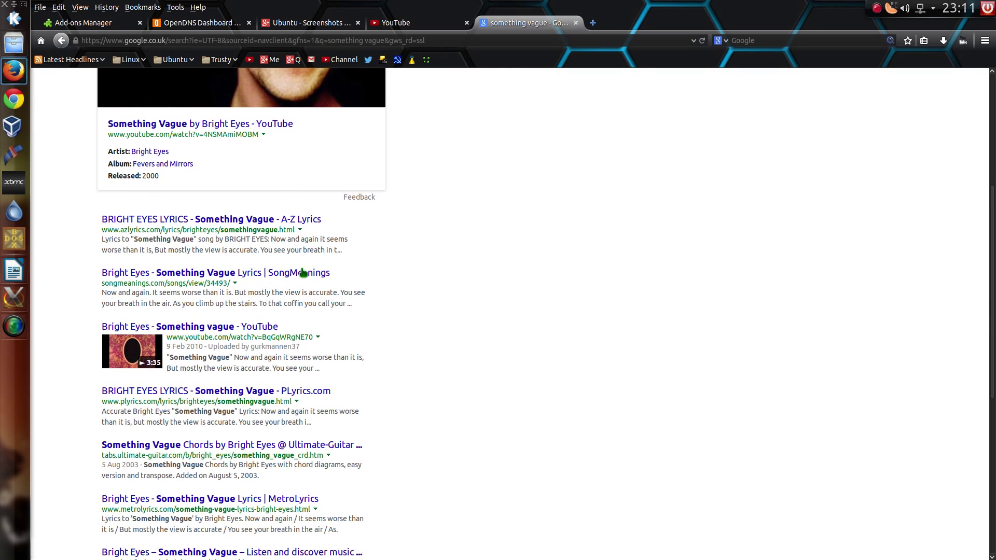
{"action": "left_click", "coordinate": [576, 22]}
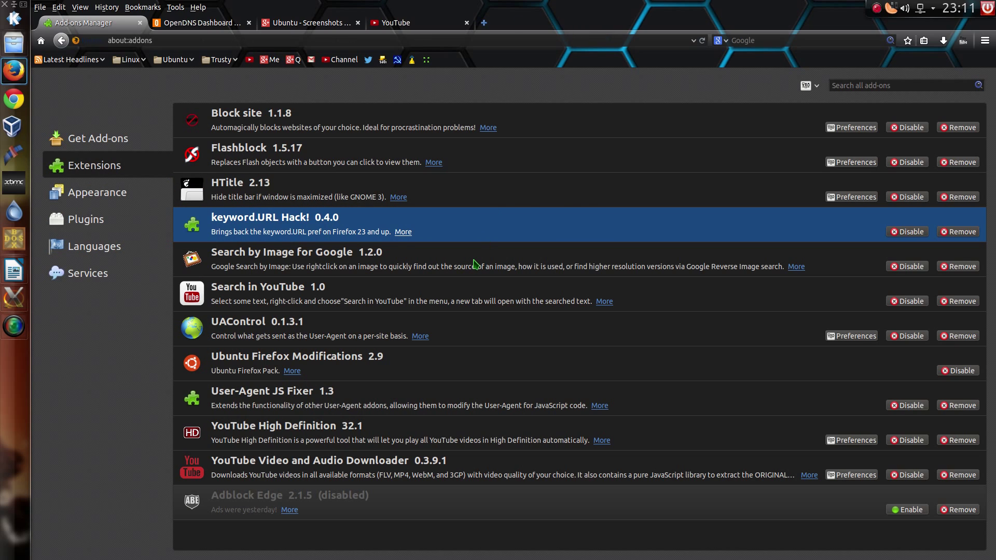
{"action": "left_click", "coordinate": [473, 264]}
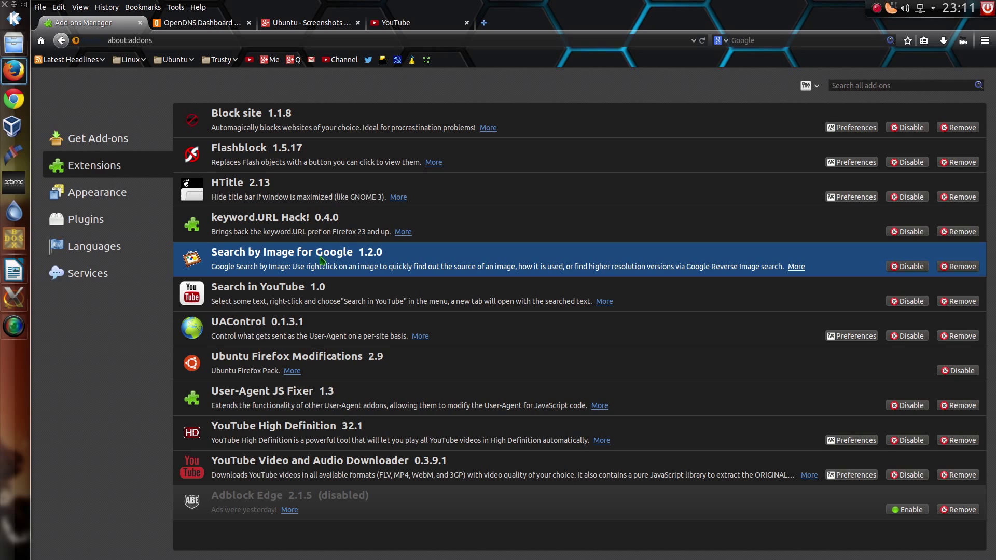
{"action": "left_click", "coordinate": [334, 23]}
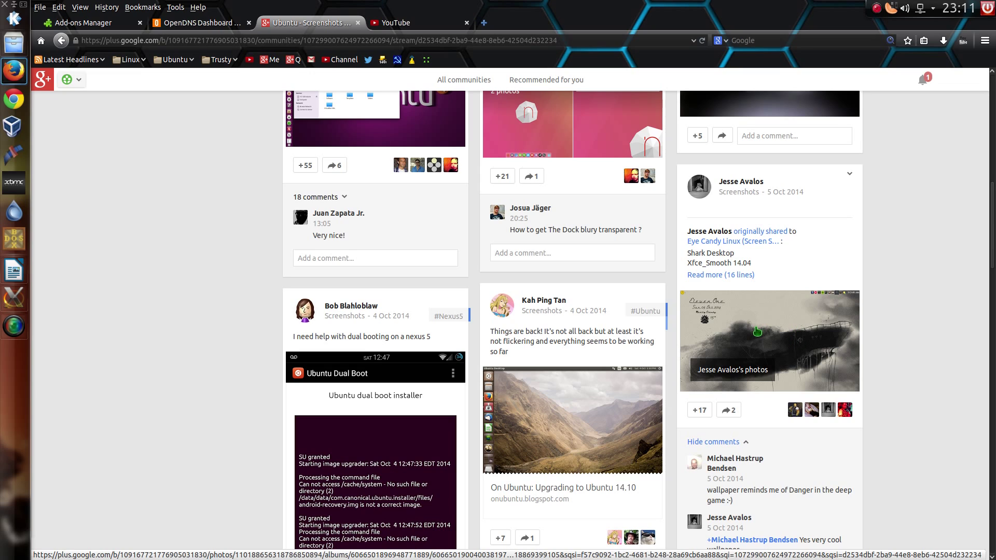
{"action": "left_click", "coordinate": [740, 275]}
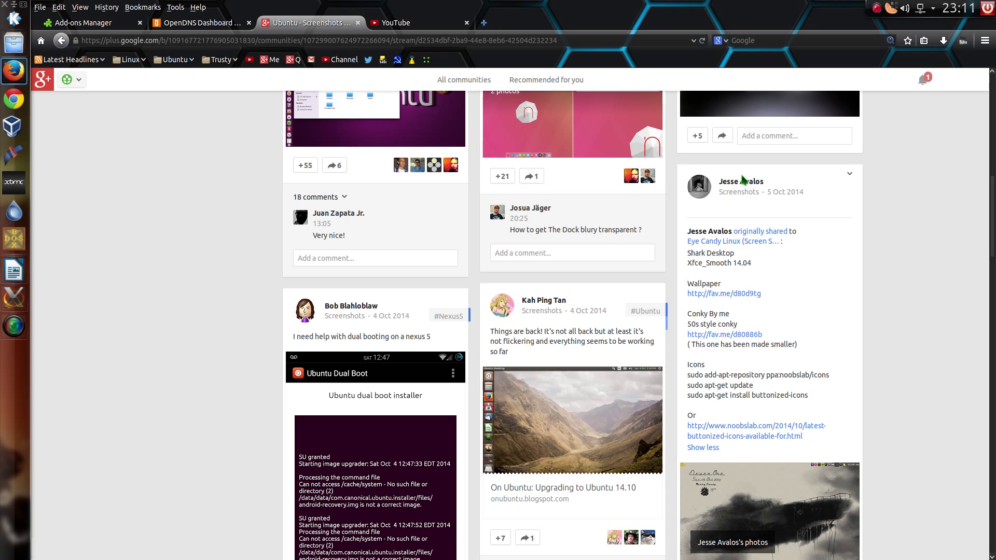
{"action": "scroll", "coordinate": [750, 331], "scroll_direction": "down", "scroll_amount": 8}
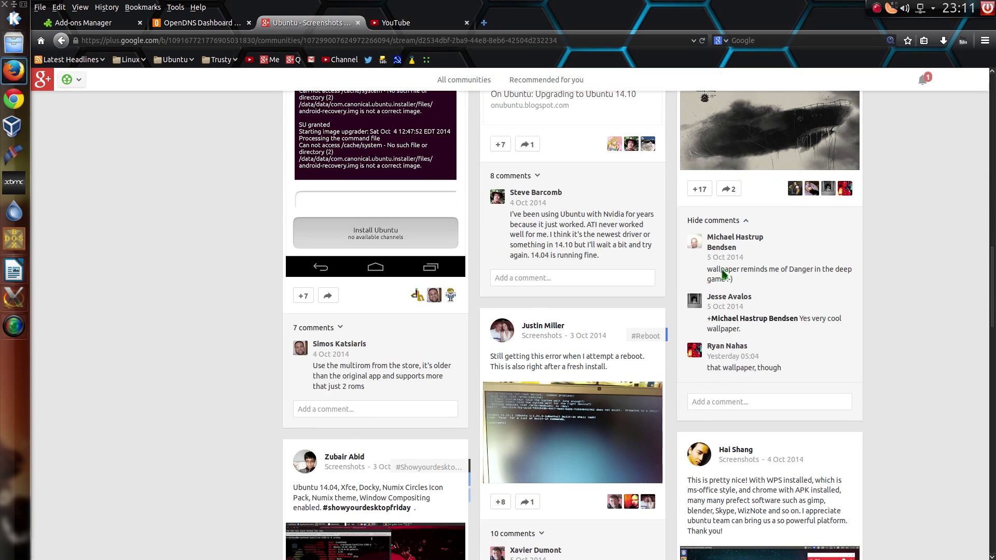
{"action": "scroll", "coordinate": [776, 233], "scroll_direction": "up", "scroll_amount": 3}
{"action": "right_click", "coordinate": [758, 242]}
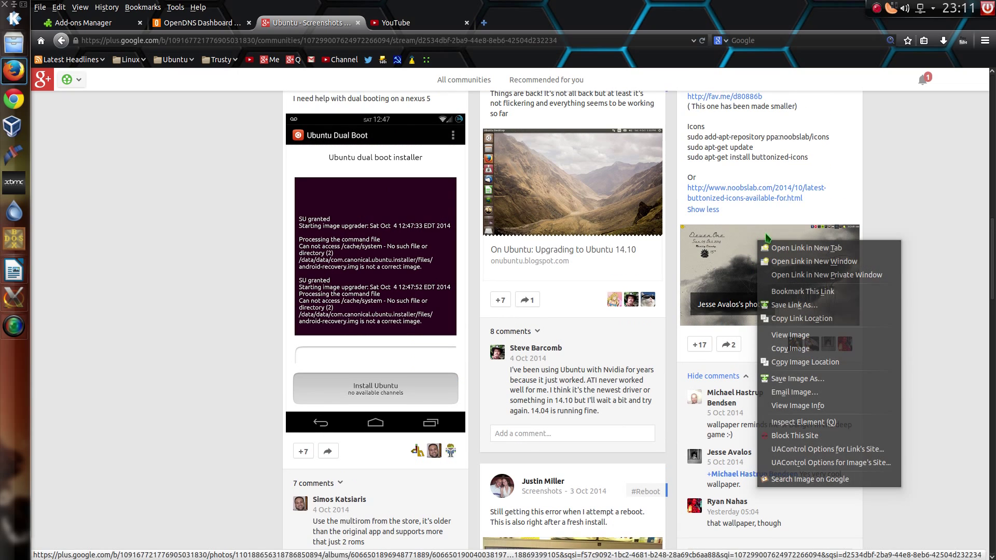
{"action": "left_click", "coordinate": [809, 481]}
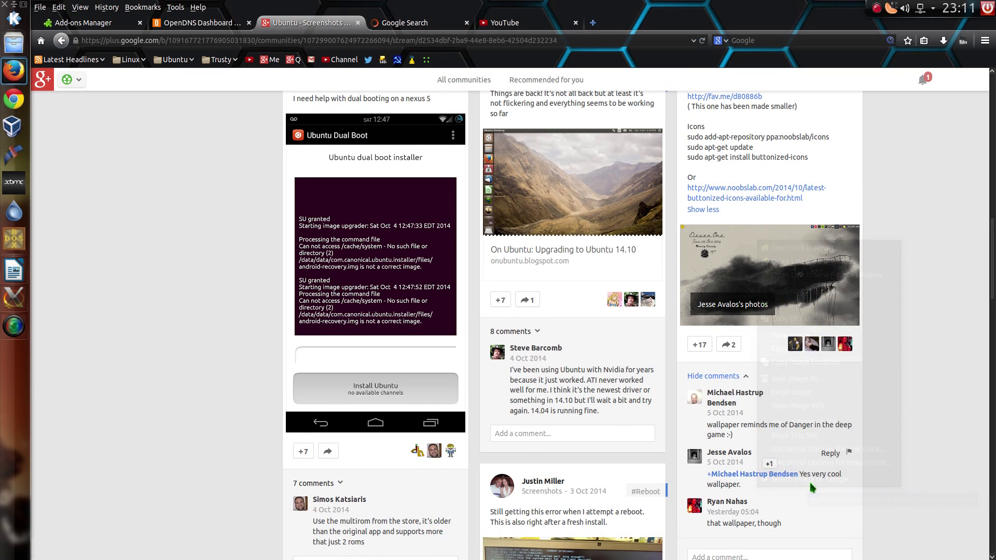
{"action": "left_click", "coordinate": [383, 26]}
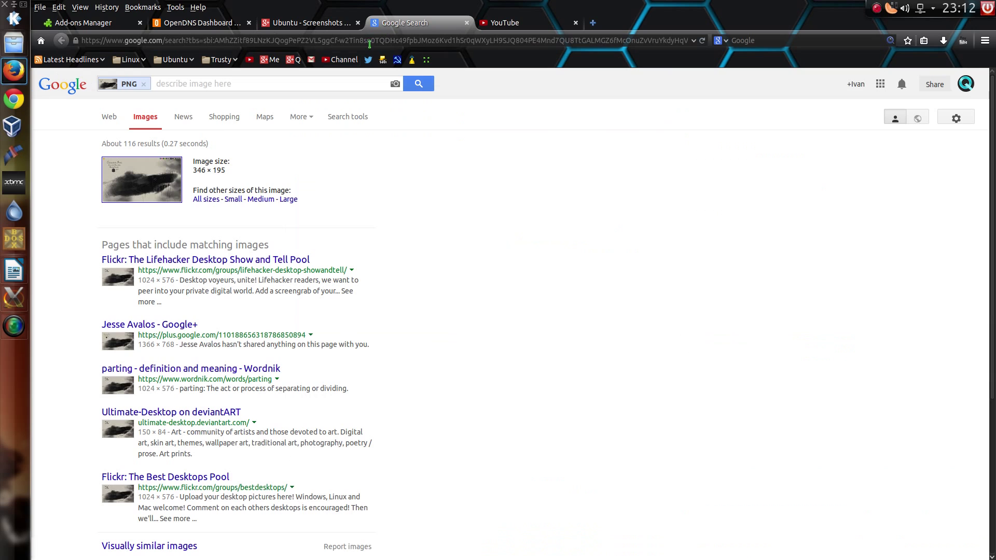
{"action": "left_click", "coordinate": [207, 199]}
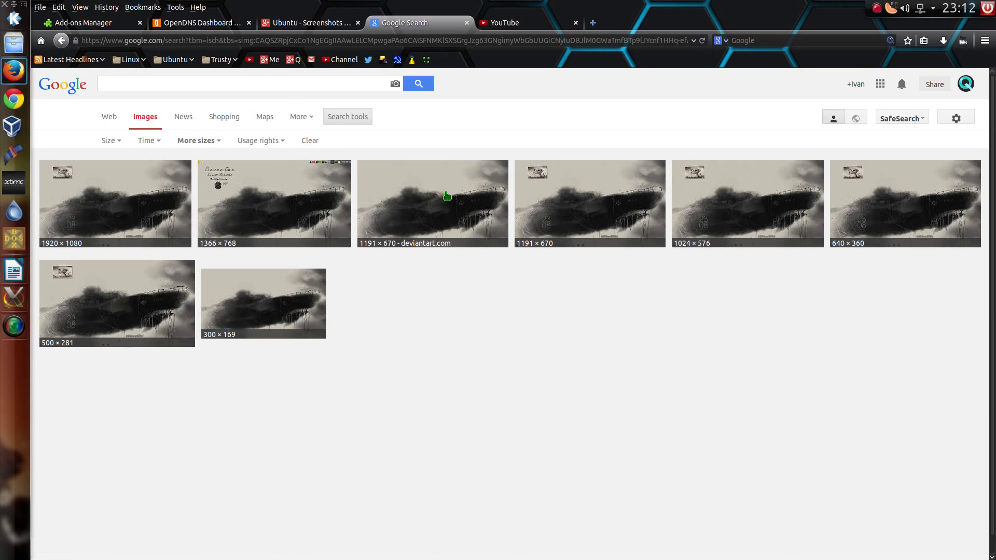
{"action": "left_click", "coordinate": [423, 206]}
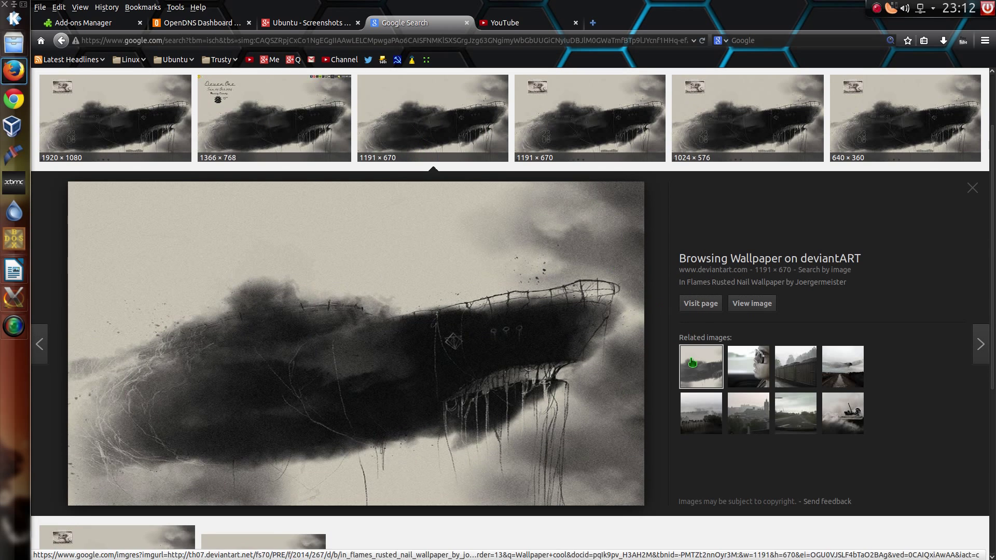
{"action": "left_click", "coordinate": [737, 306]}
{"action": "right_click", "coordinate": [481, 276]}
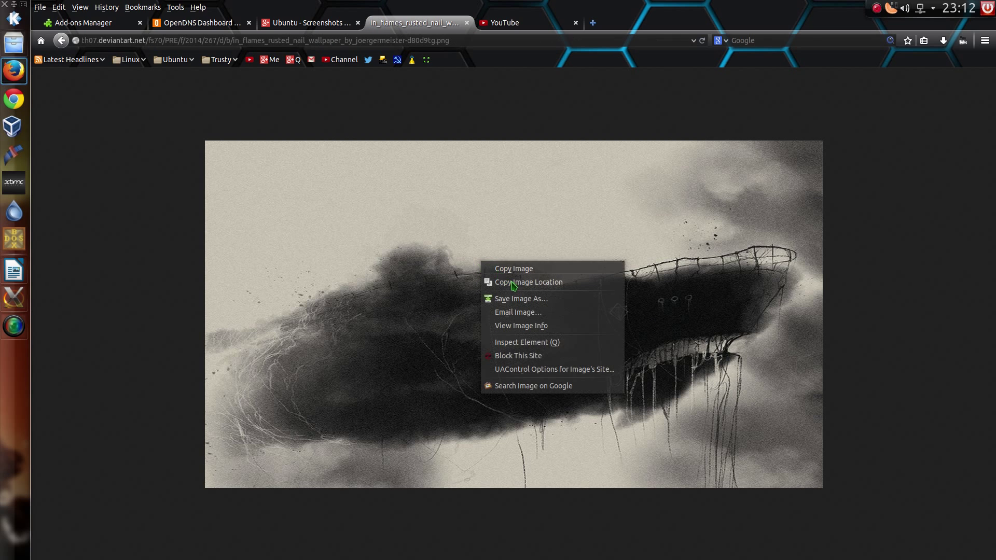
{"action": "left_click", "coordinate": [916, 200]}
{"action": "key", "text": "ctrl+w"}
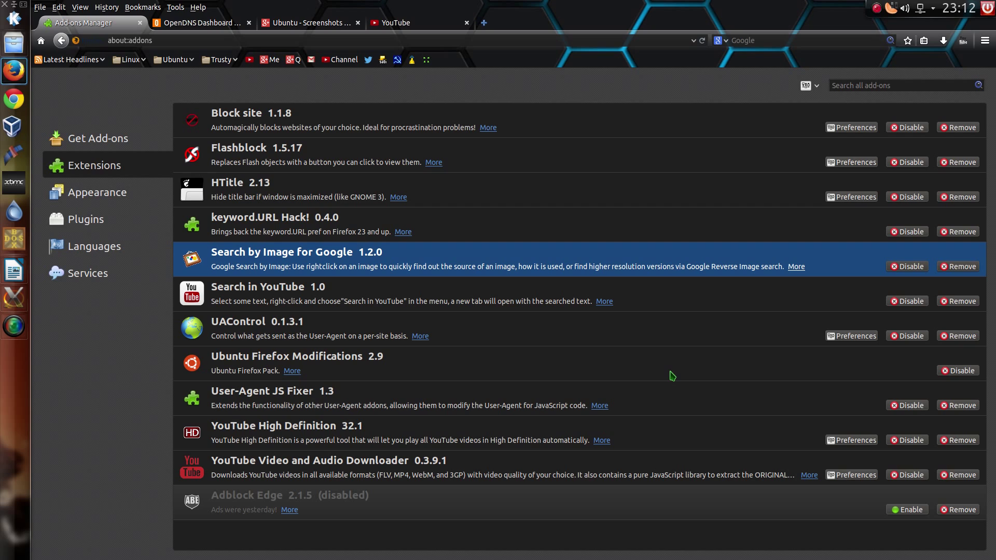
Search YouTube for the selected video title 'HTC One M8 Review' via the Search in YouTube menu
{"action": "left_click", "coordinate": [254, 295]}
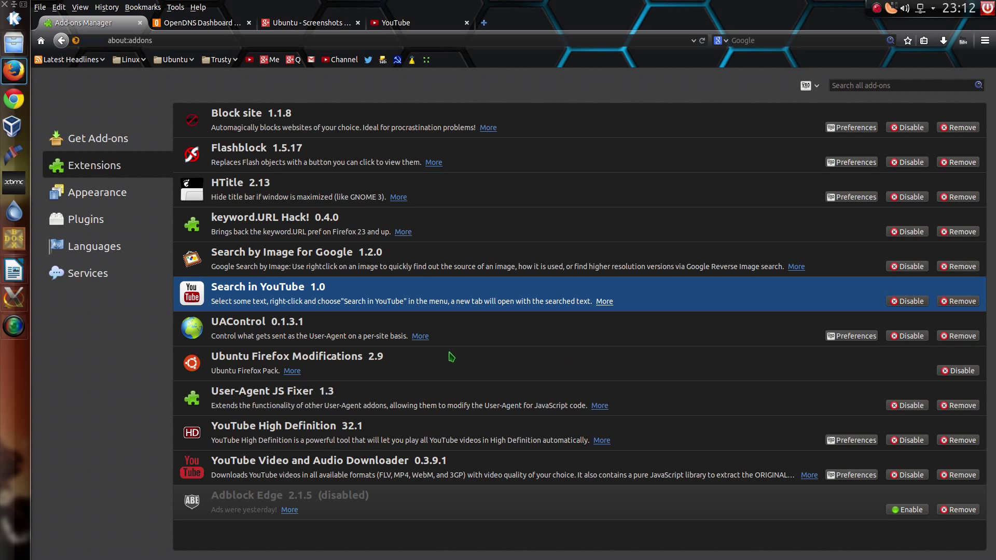
{"action": "left_click", "coordinate": [415, 24]}
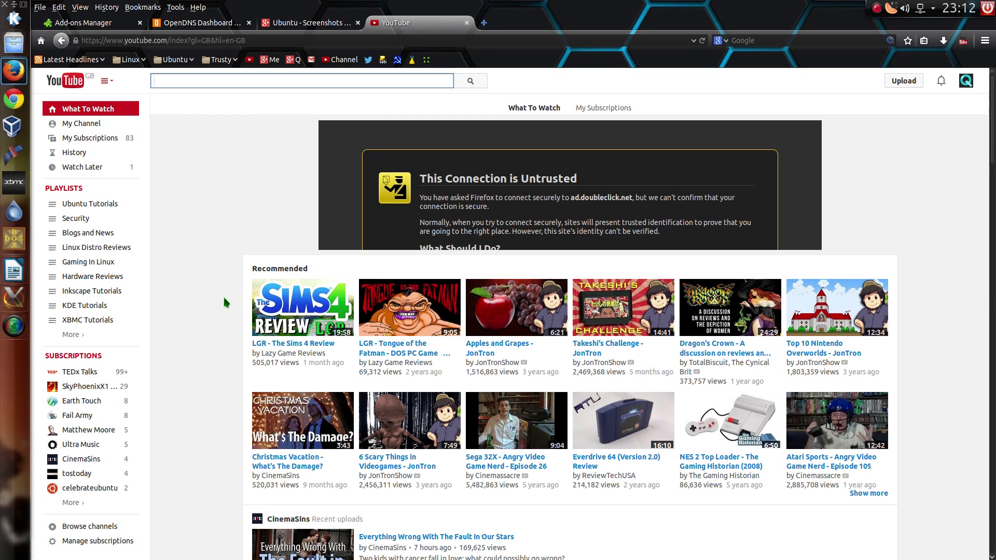
{"action": "scroll", "coordinate": [224, 302], "scroll_direction": "down", "scroll_amount": 5}
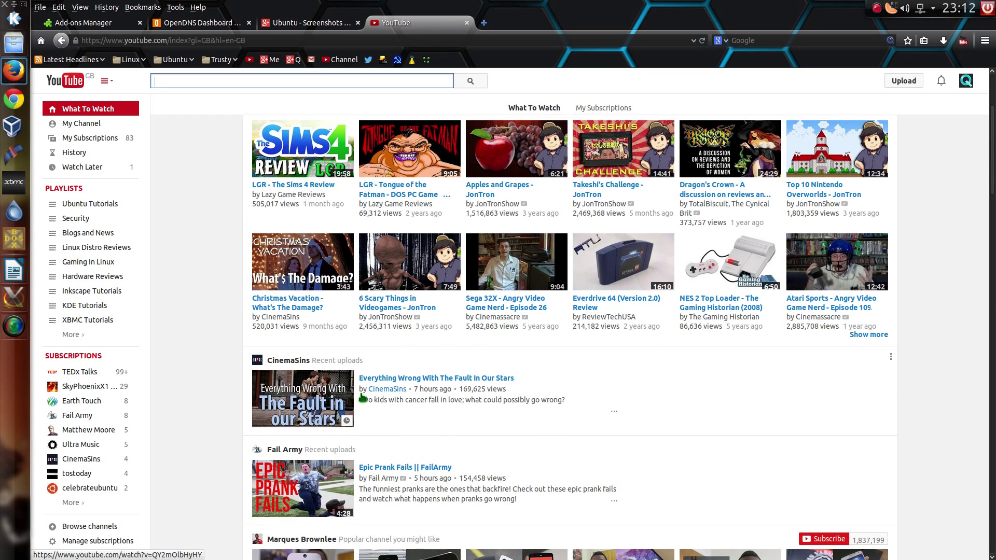
{"action": "left_click_drag", "start_coordinate": [193, 383], "coordinate": [311, 385]}
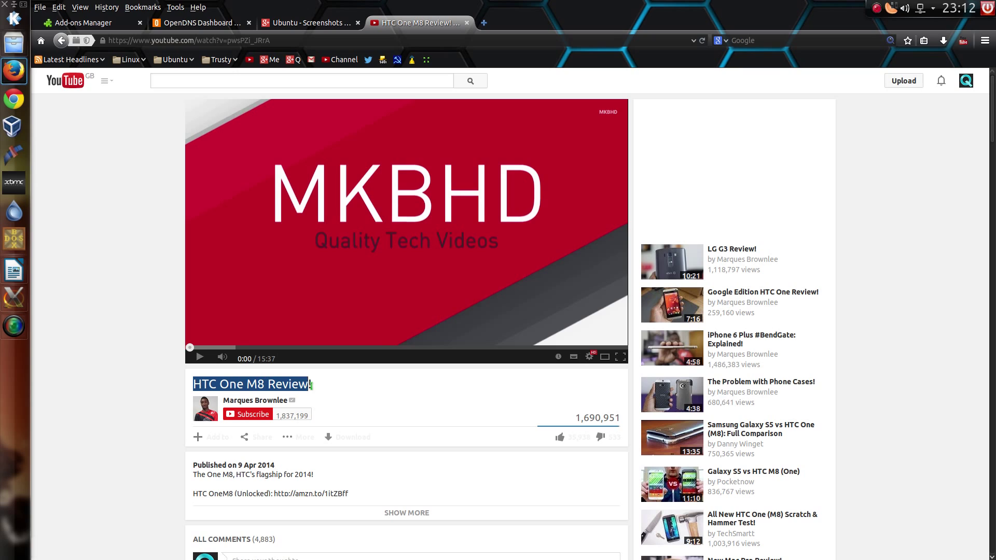
{"action": "right_click", "coordinate": [284, 385]}
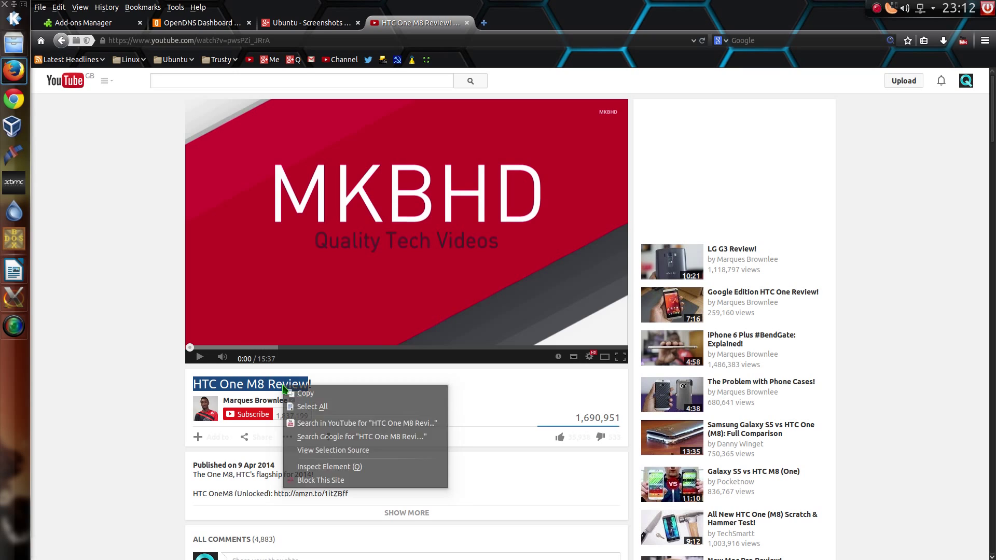
{"action": "left_click", "coordinate": [340, 423]}
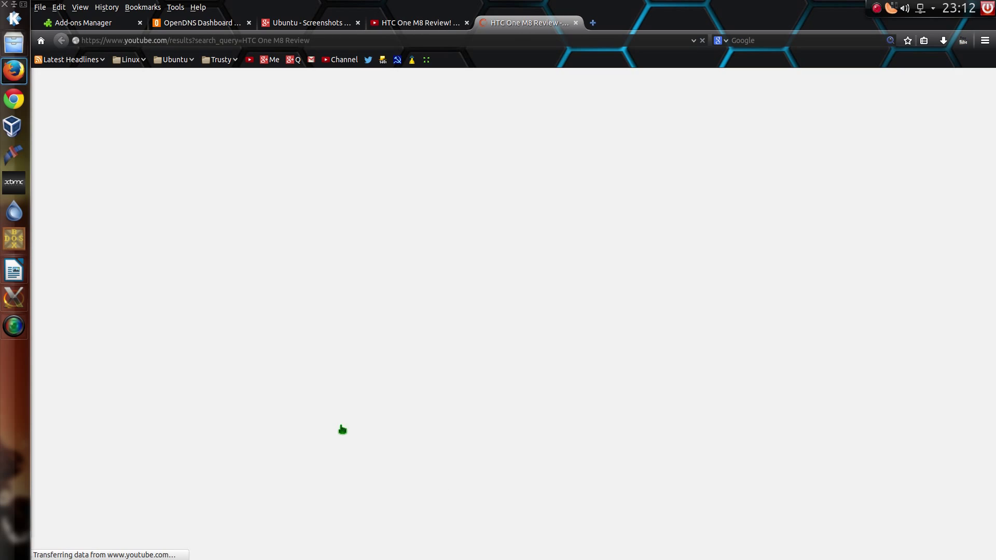
Close the YouTube search results and the HTC One M8 Review video tabs
{"action": "scroll", "coordinate": [420, 249], "scroll_direction": "down", "scroll_amount": 10}
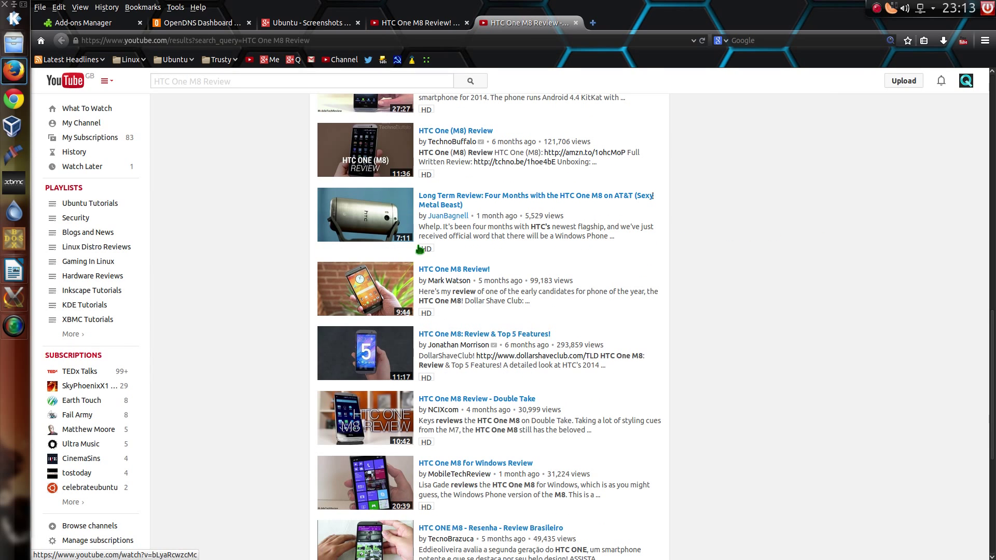
{"action": "left_click", "coordinate": [575, 23]}
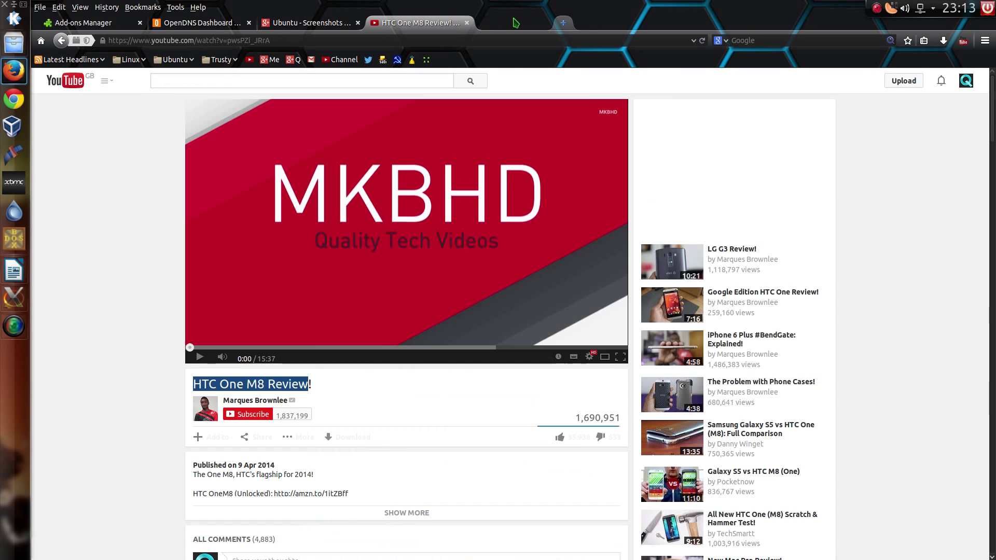
{"action": "left_click", "coordinate": [469, 22]}
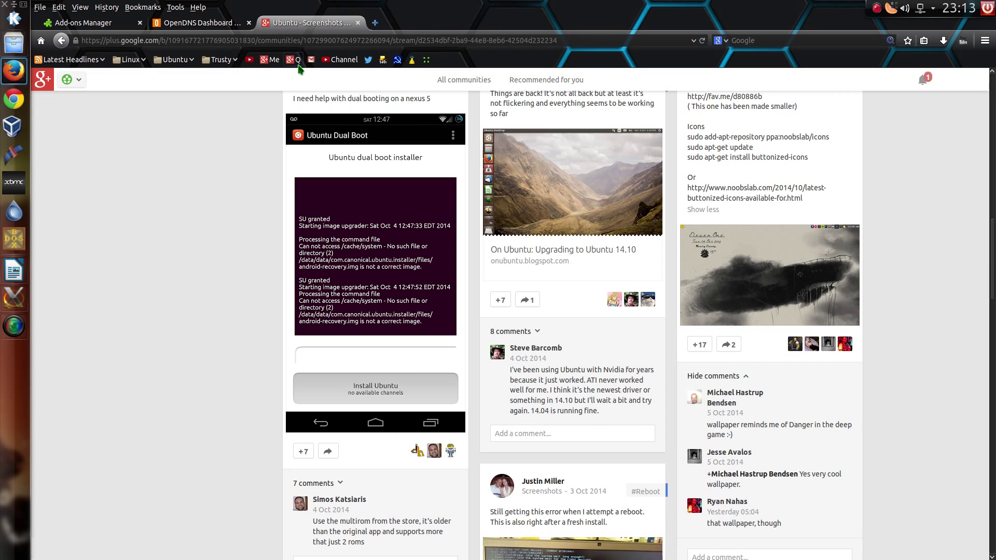
Inspect UAControl's bbc.co.uk rule and its Nexus 7 custom user-agent, then cancel both dialogs
{"action": "left_click", "coordinate": [77, 22]}
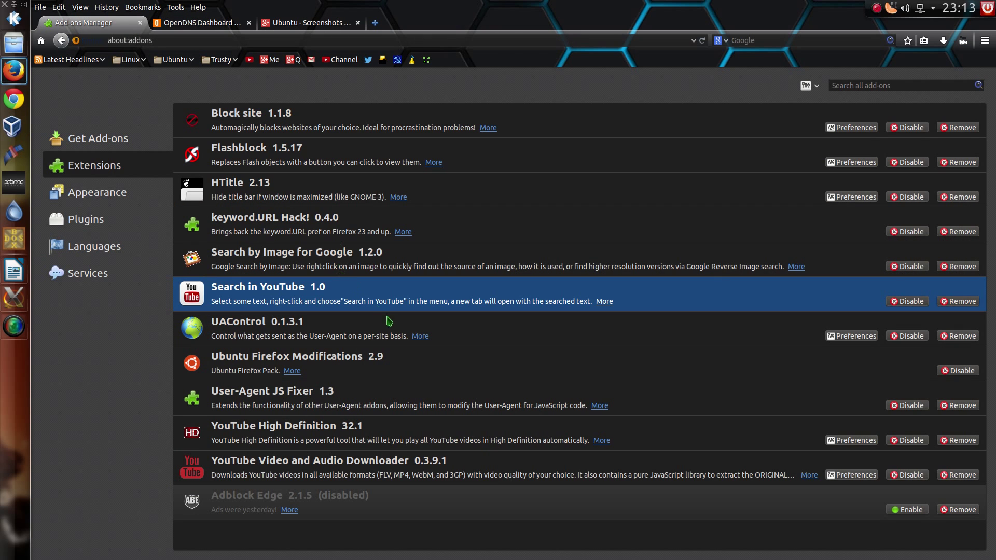
{"action": "left_click", "coordinate": [278, 329]}
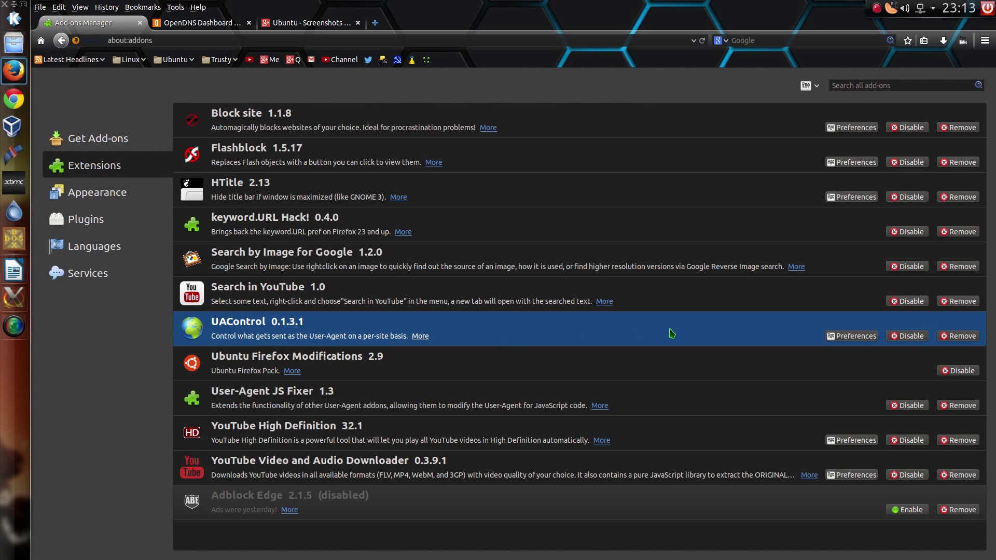
{"action": "left_click", "coordinate": [852, 337]}
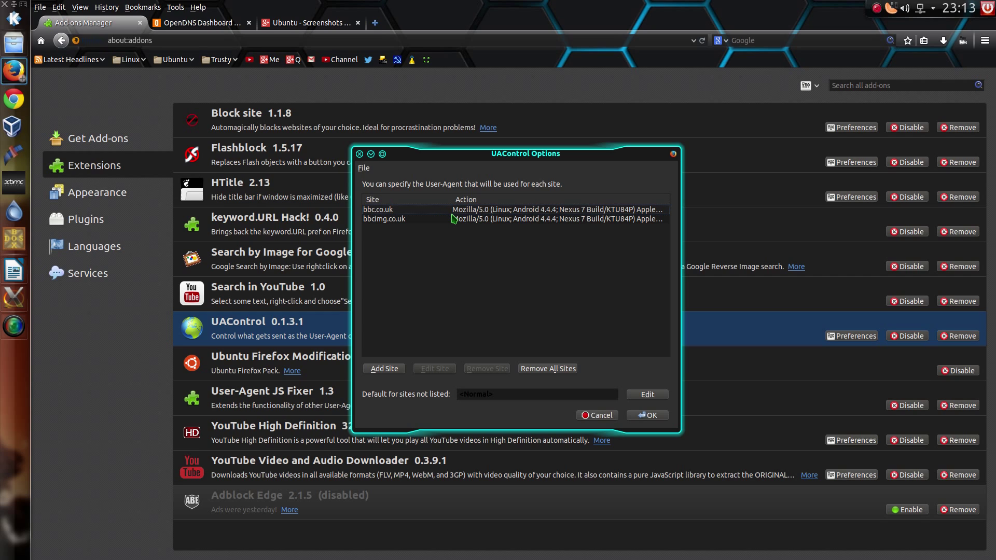
{"action": "left_click", "coordinate": [474, 212]}
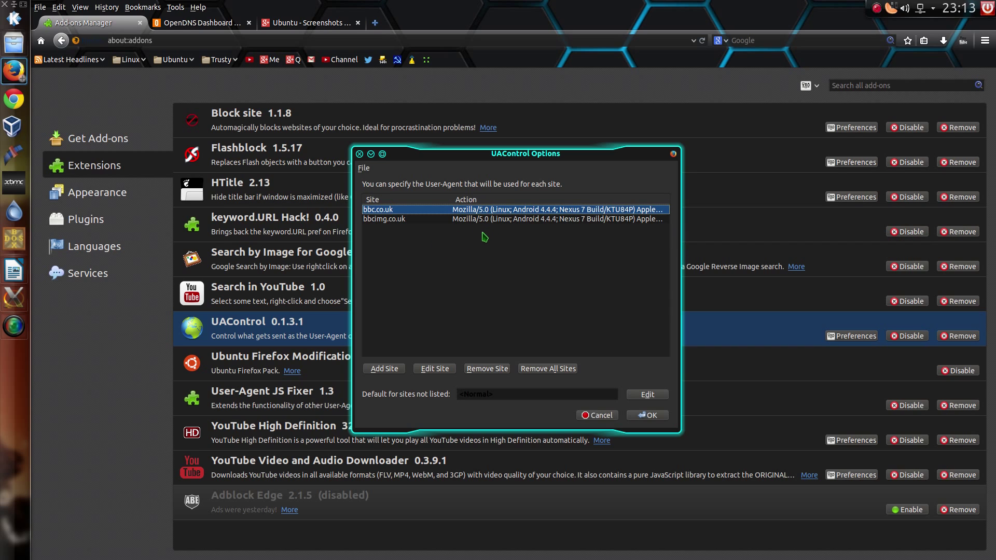
{"action": "left_click", "coordinate": [435, 368]}
{"action": "triple_click", "coordinate": [584, 308]}
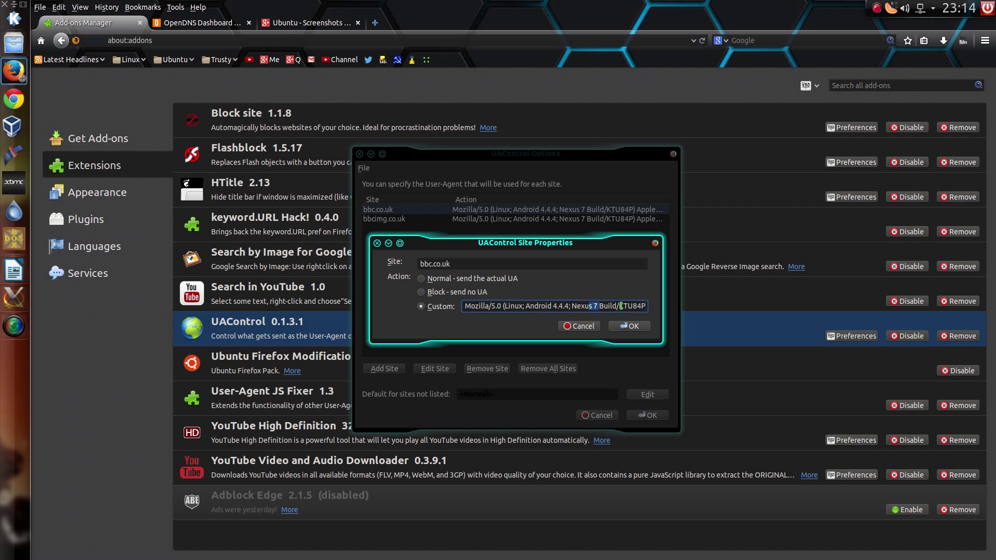
{"action": "left_click", "coordinate": [580, 325]}
{"action": "left_click", "coordinate": [597, 415]}
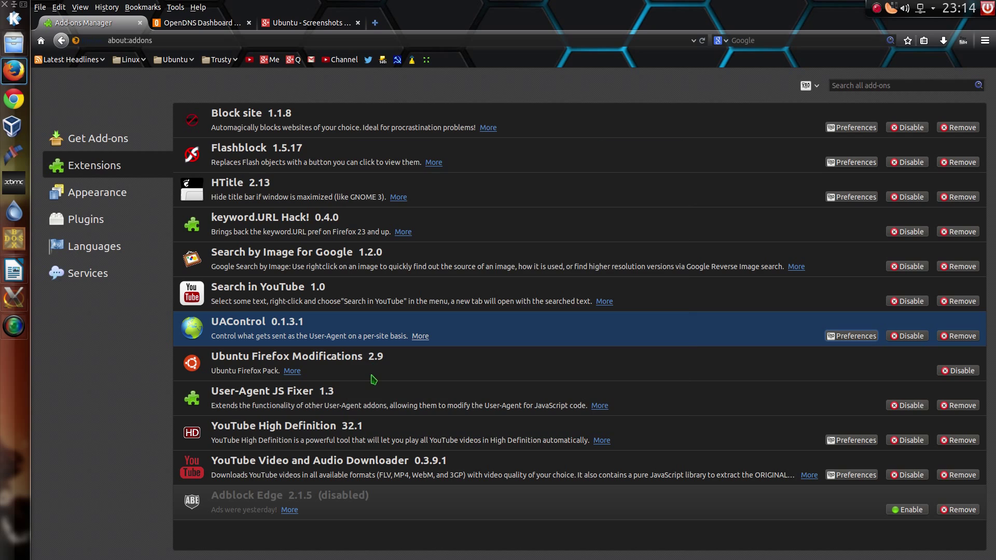
Select User-Agent JS Fixer, Ubuntu Firefox Modifications, then YouTube High Definition in the extensions list
{"action": "left_click", "coordinate": [274, 401]}
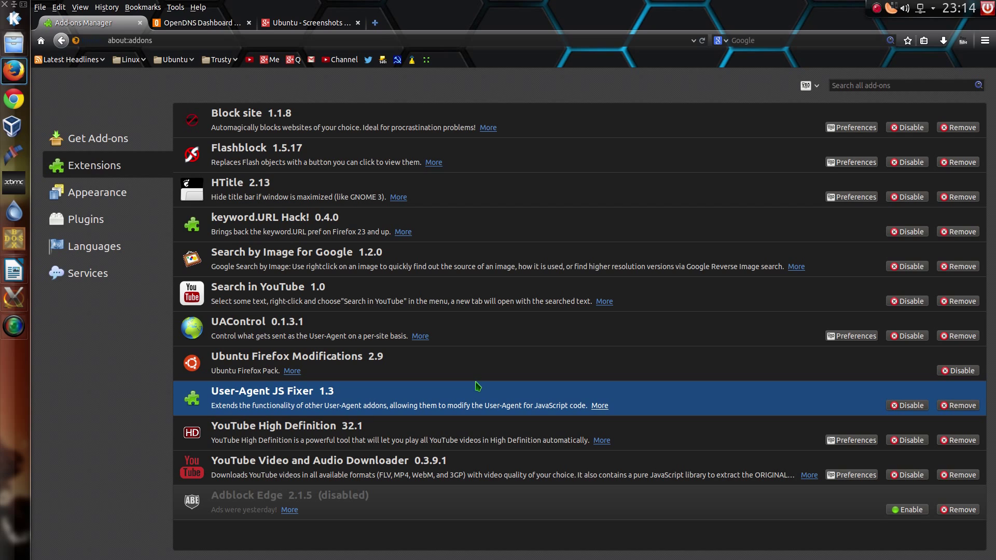
{"action": "left_click", "coordinate": [442, 371]}
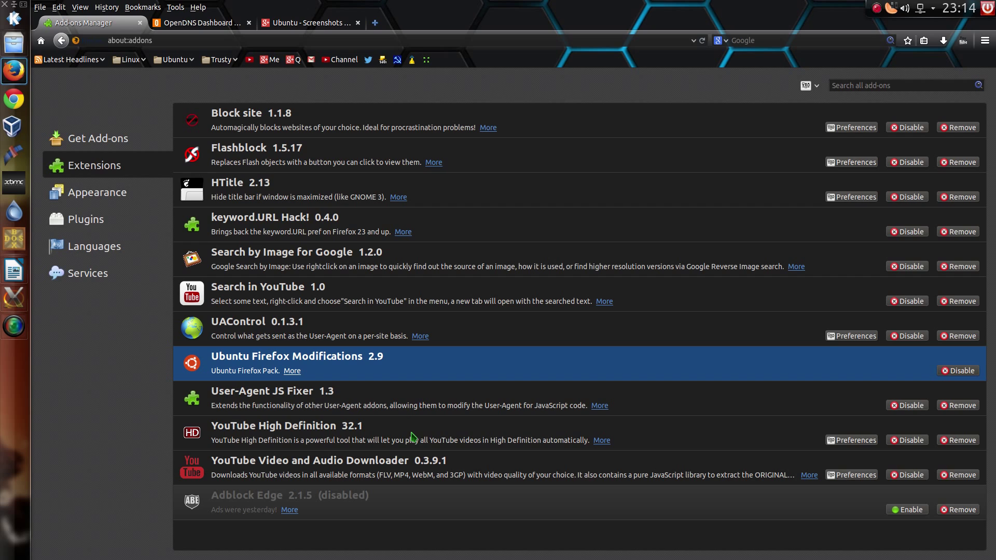
{"action": "left_click", "coordinate": [347, 430]}
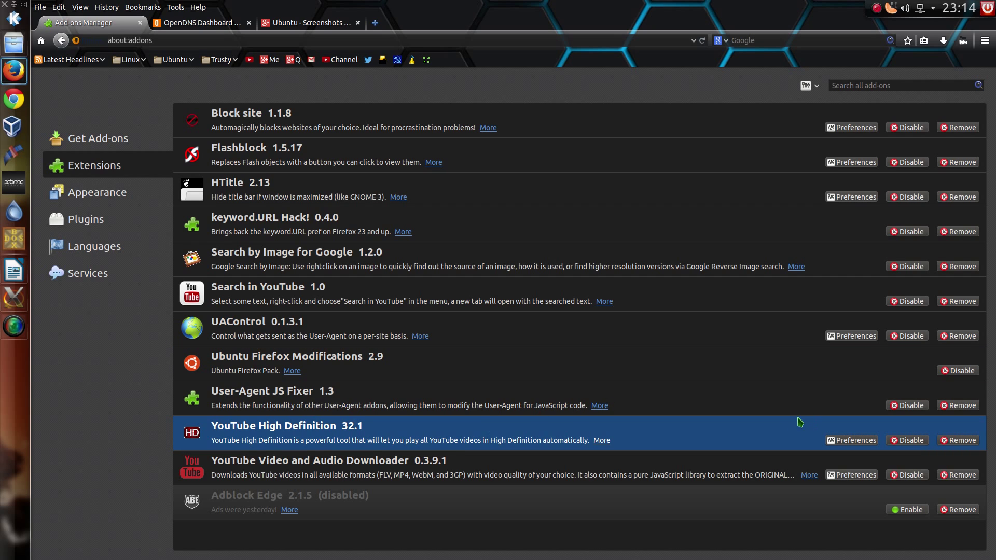
Review YouTube High Definition's Video Quality (HD 1080) and Video Size (Shrink) choices, then close
{"action": "left_click", "coordinate": [861, 444]}
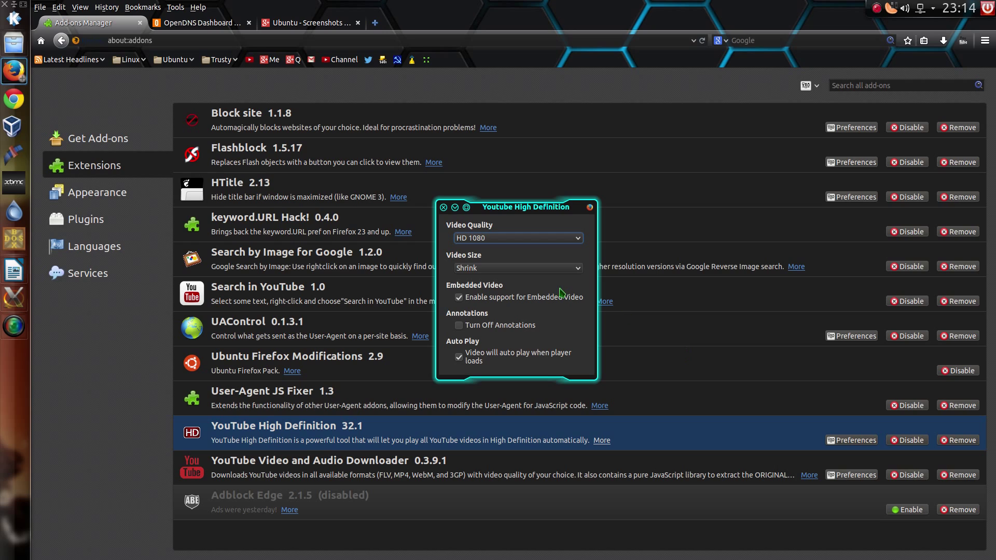
{"action": "left_click", "coordinate": [516, 241]}
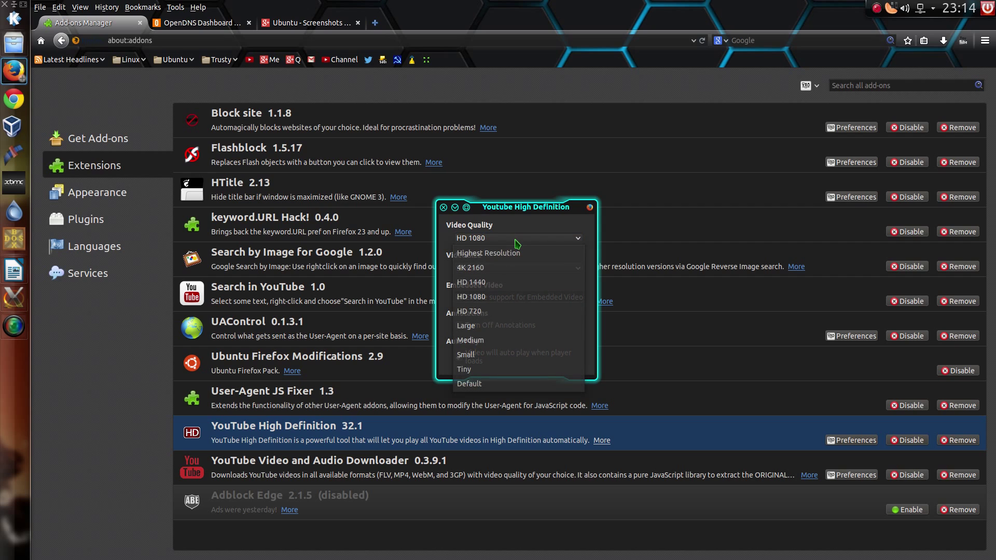
{"action": "left_click", "coordinate": [541, 238]}
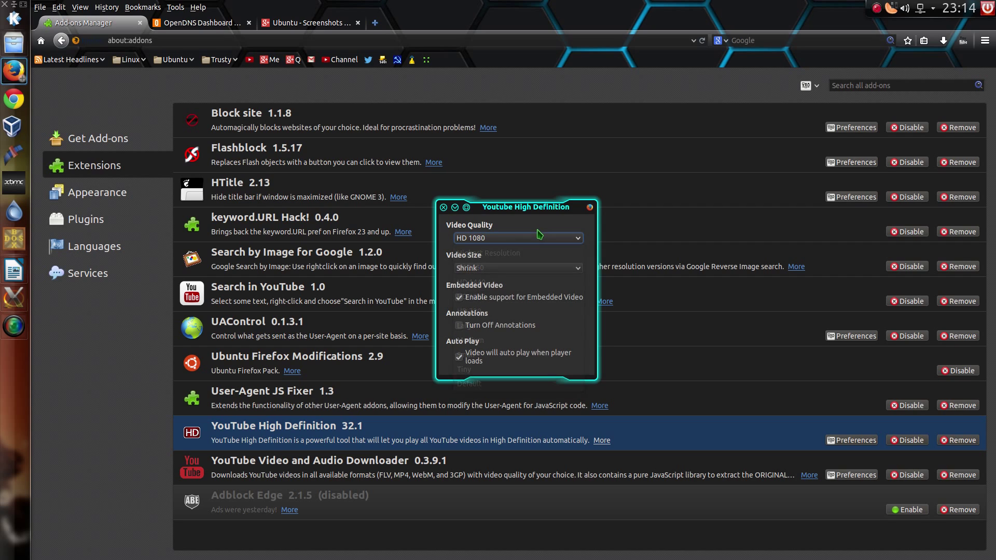
{"action": "left_click", "coordinate": [519, 268]}
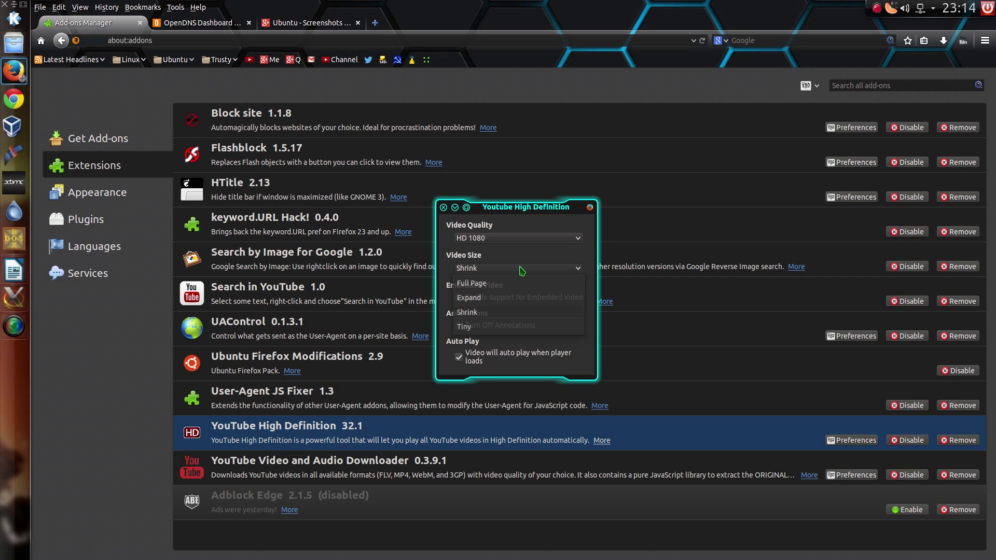
{"action": "left_click", "coordinate": [487, 324]}
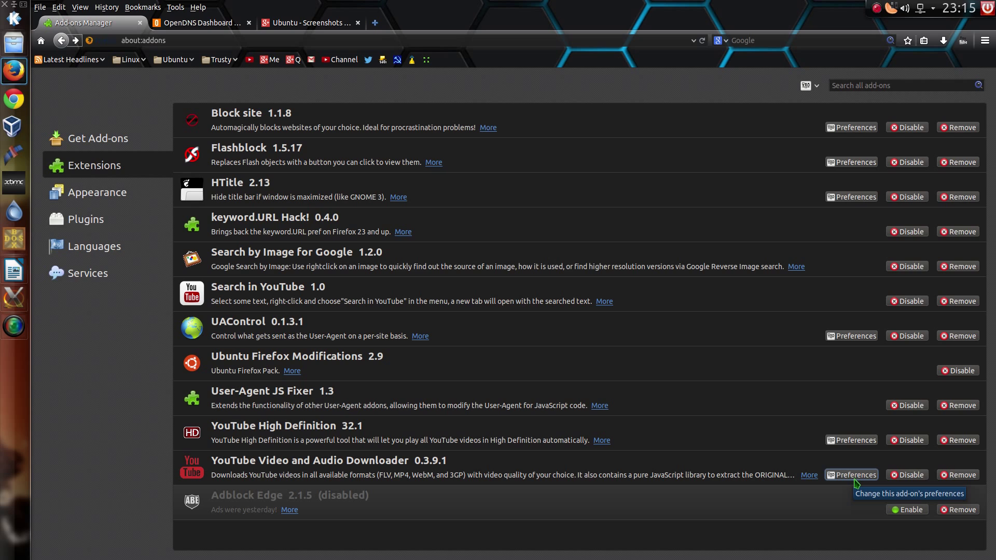
Scroll through the YouTube Video and Audio Downloader preferences, then return to the Extensions list
{"action": "left_click", "coordinate": [853, 475]}
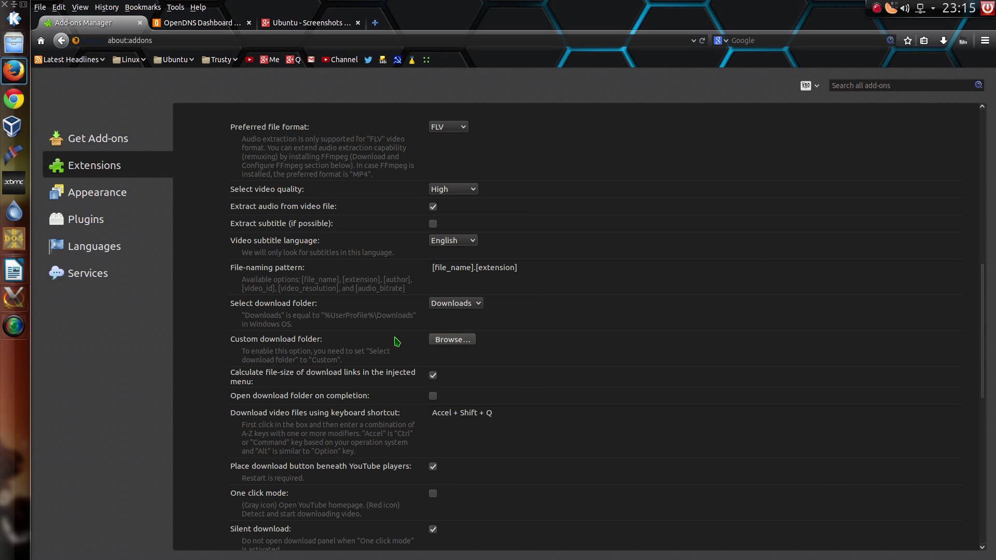
{"action": "scroll", "coordinate": [402, 345], "scroll_direction": "down", "scroll_amount": 10}
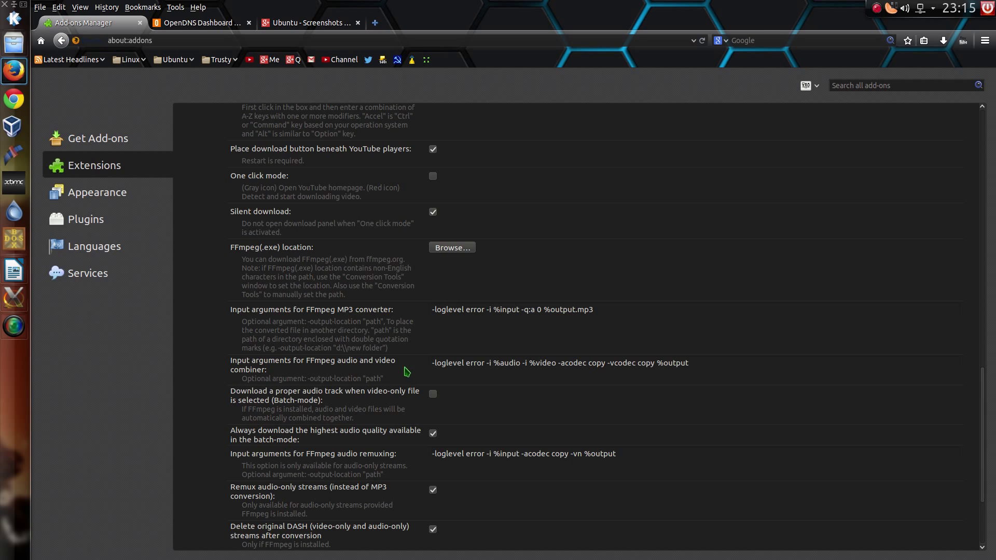
{"action": "left_click", "coordinate": [61, 39]}
In a new tab, search YouTube for 'luka luka' and open the Night Fever video
{"action": "left_click", "coordinate": [375, 22]}
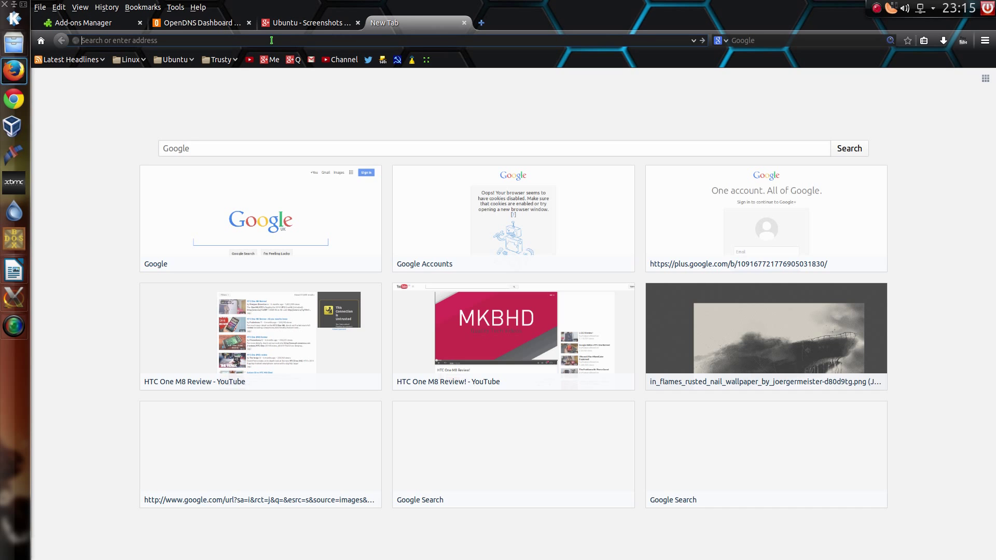
{"action": "left_click", "coordinate": [249, 60]}
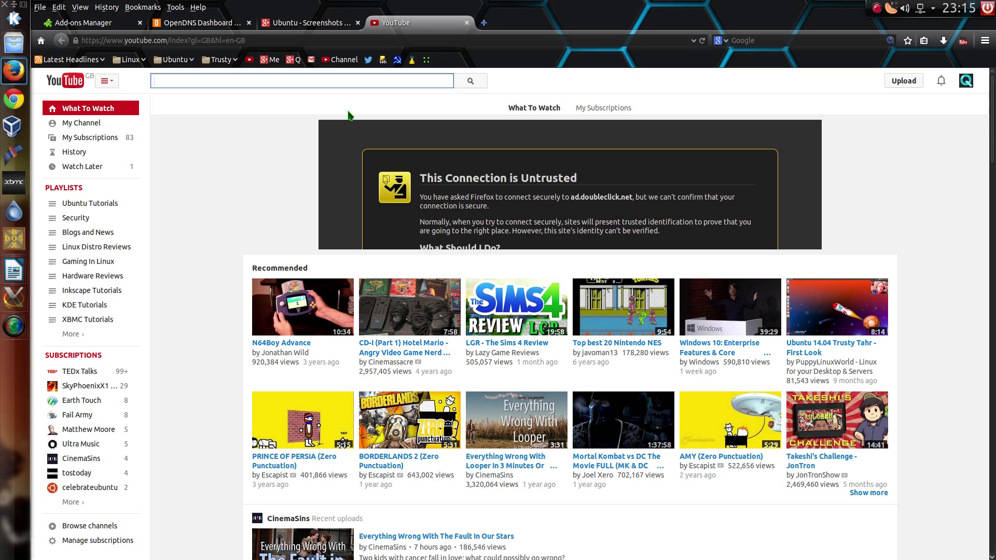
{"action": "type", "text": "luka luka"}
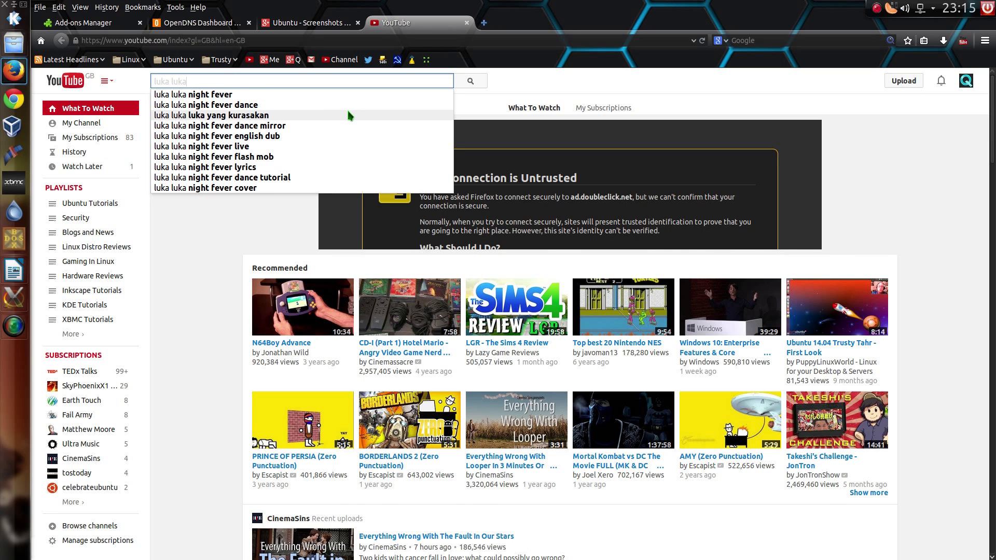
{"action": "left_click", "coordinate": [349, 95]}
{"action": "left_click", "coordinate": [411, 175]}
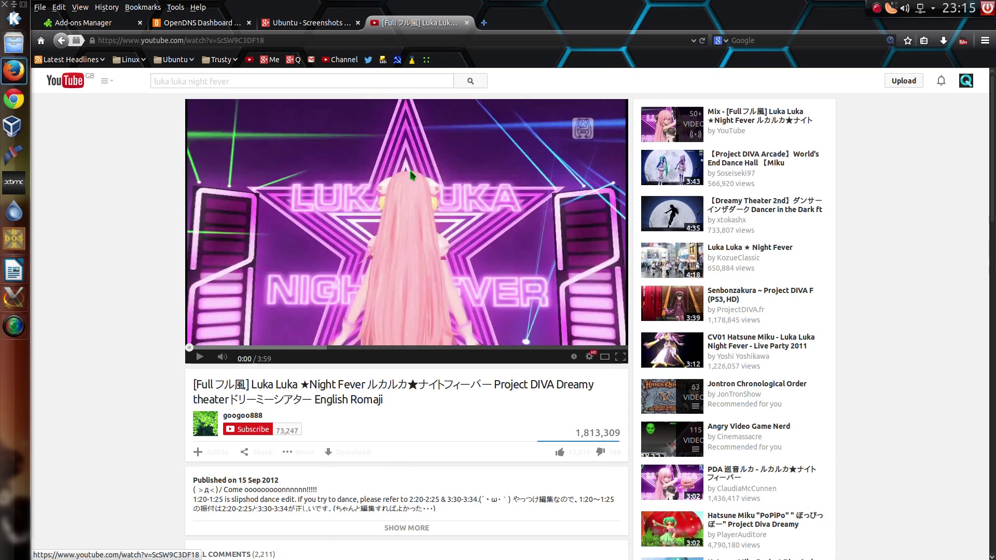
Show the video's download links and page through pages 2 and 3, ending on page 2
{"action": "left_click", "coordinate": [346, 454]}
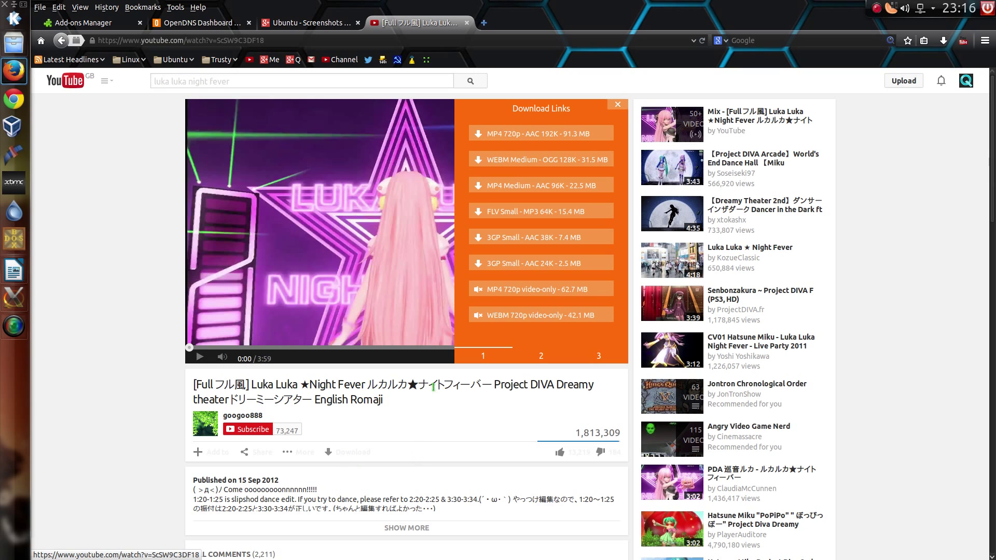
{"action": "left_click", "coordinate": [535, 135]}
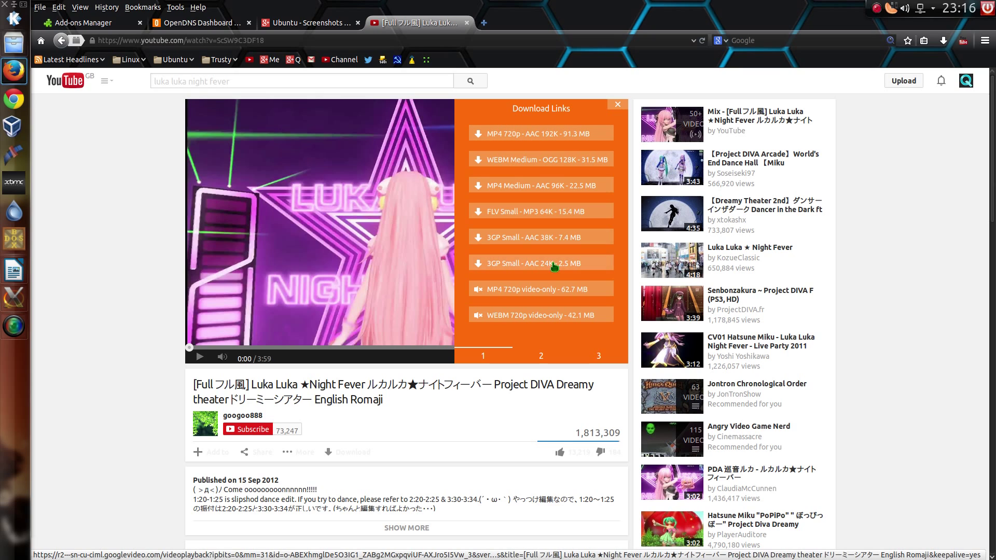
{"action": "left_click", "coordinate": [540, 356]}
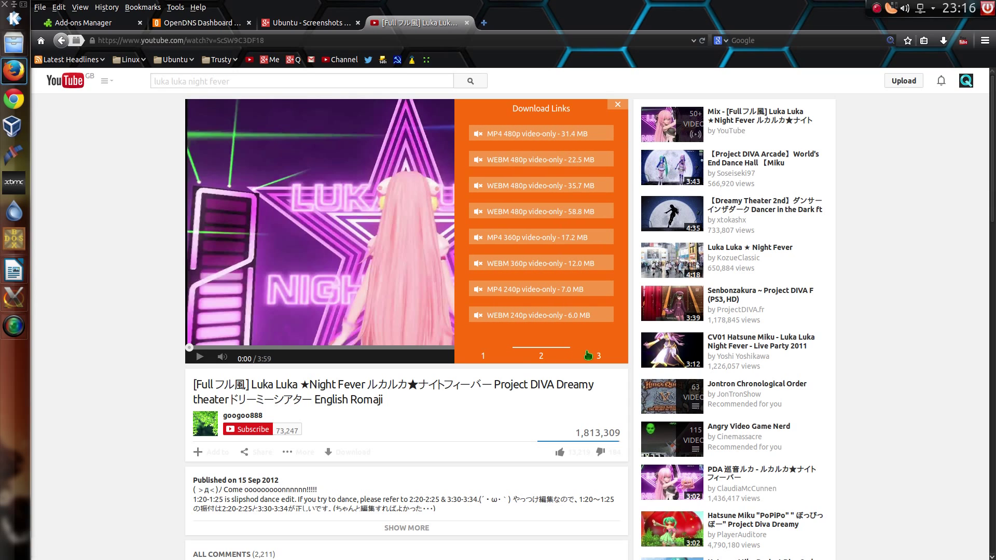
{"action": "left_click", "coordinate": [599, 355]}
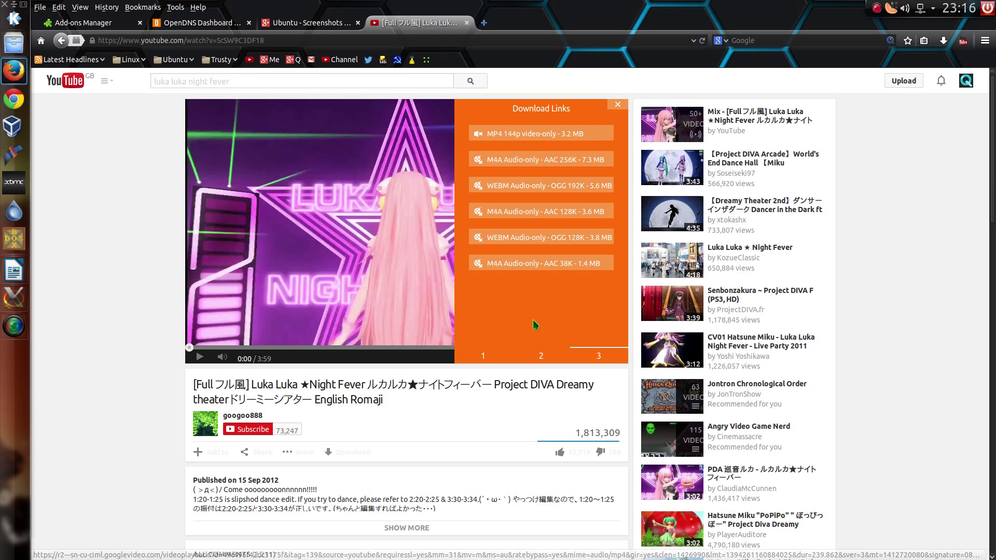
{"action": "left_click", "coordinate": [543, 356]}
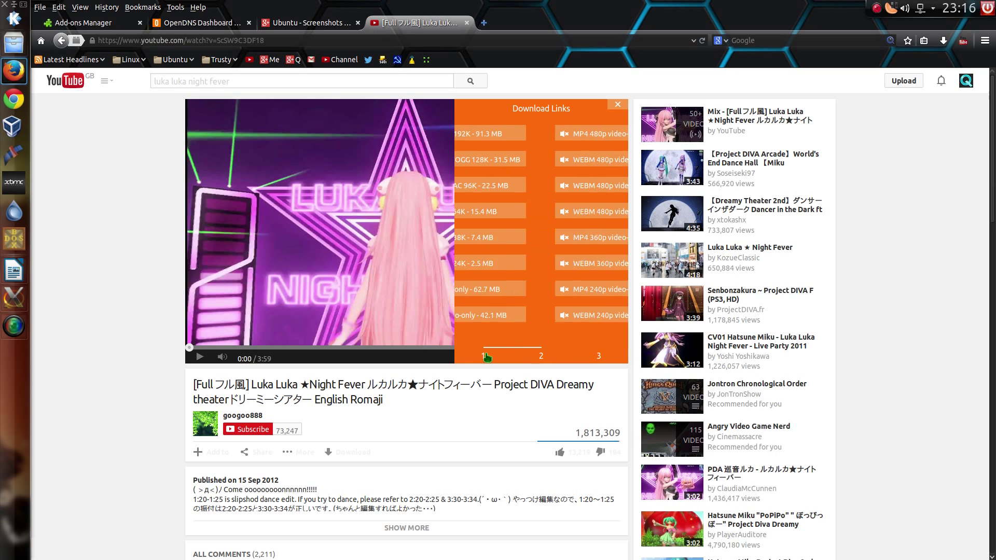
Open about:config past the warning, filter to 'pop', and select dom.popup_allowed_events
{"action": "key", "text": "ctrl+t"}
{"action": "type", "text": "about:config"}
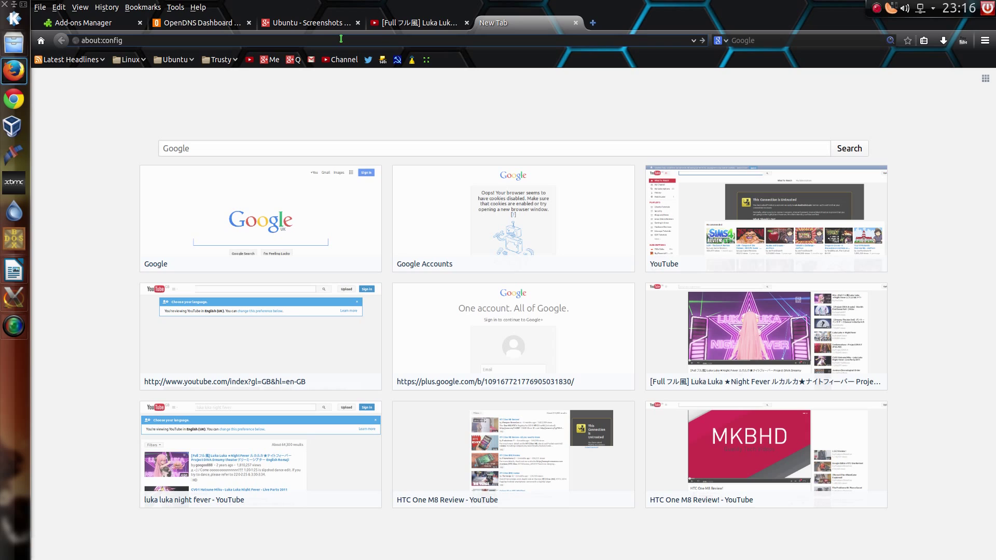
{"action": "key", "text": "Return"}
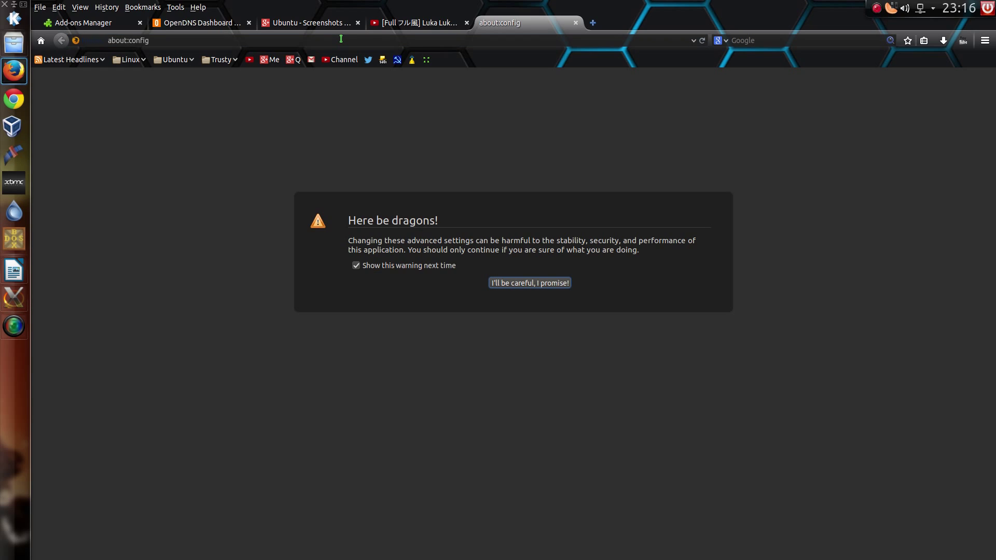
{"action": "left_click", "coordinate": [535, 281]}
{"action": "type", "text": "popup"}
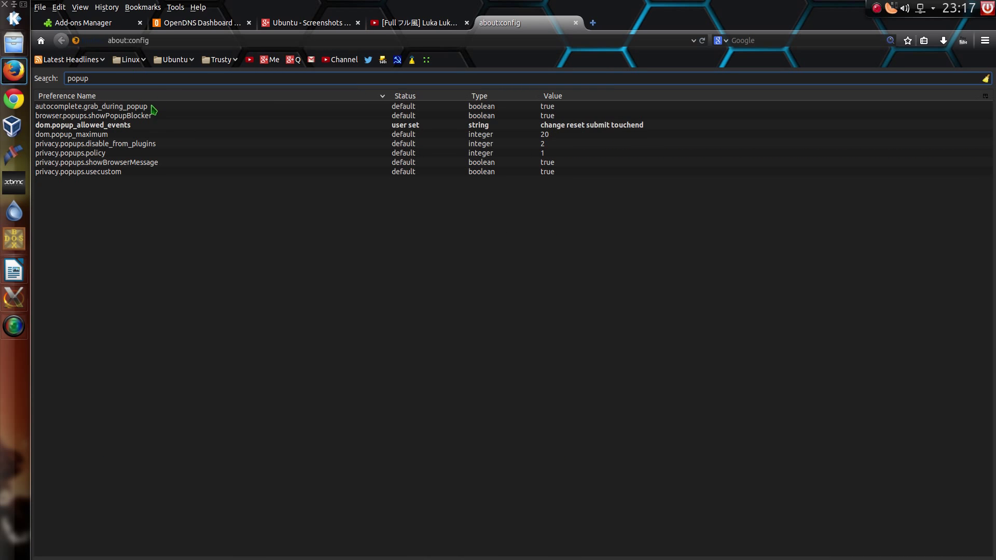
{"action": "left_click", "coordinate": [135, 126]}
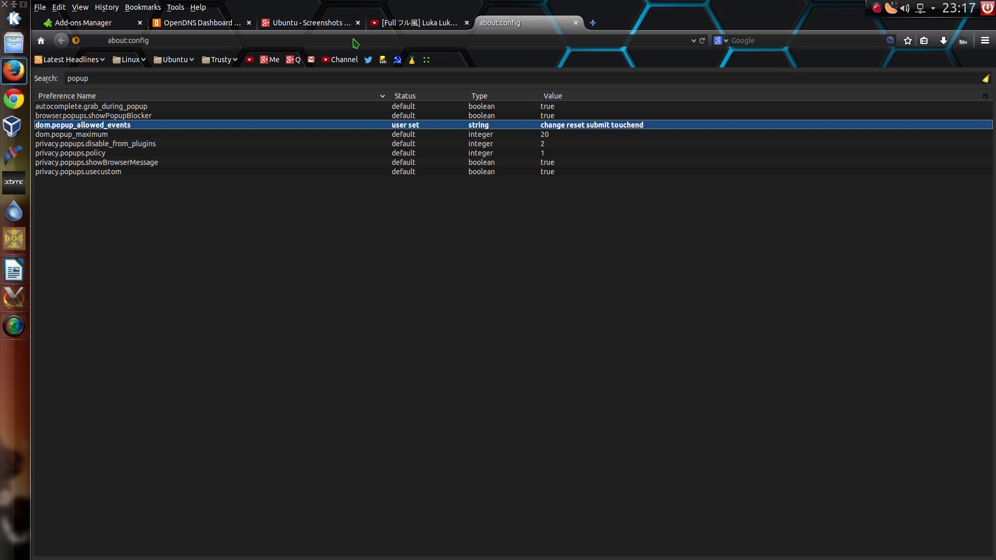
{"action": "key", "text": "ctrl+f"}
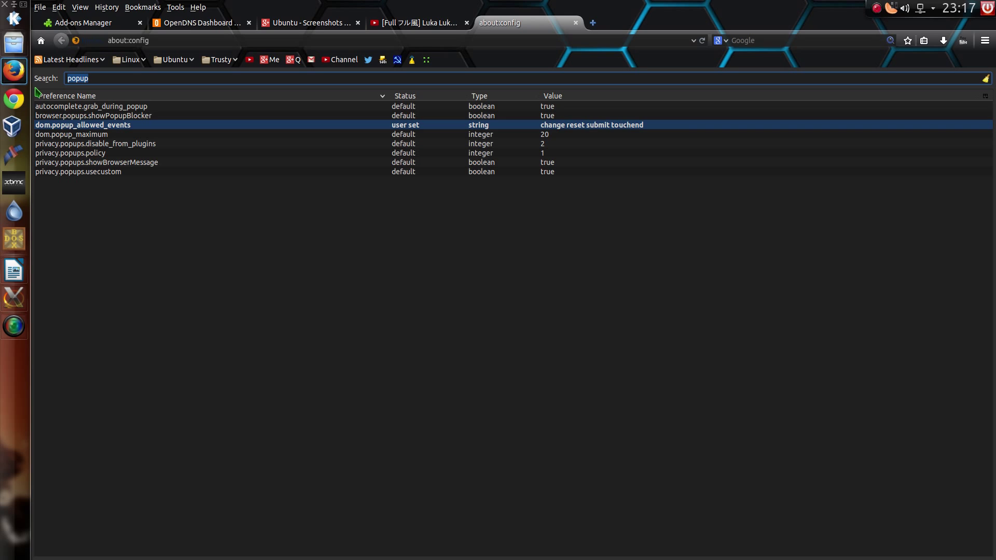
Search about:config for 'pipe', noting the pipelining max-optimistic-requests preference, then for 'backspace'
{"action": "type", "text": "pipe"}
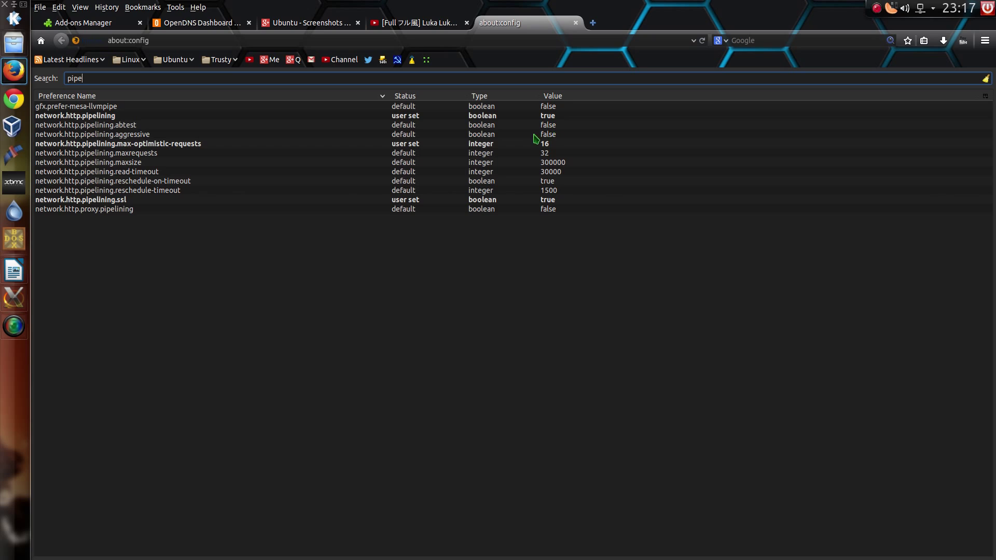
{"action": "left_click", "coordinate": [553, 146]}
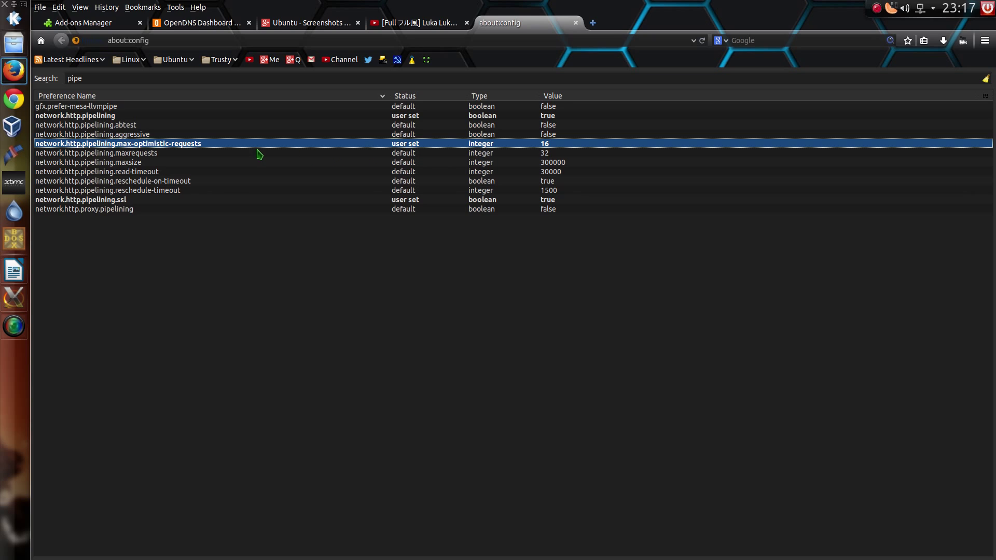
{"action": "double_click", "coordinate": [390, 80]}
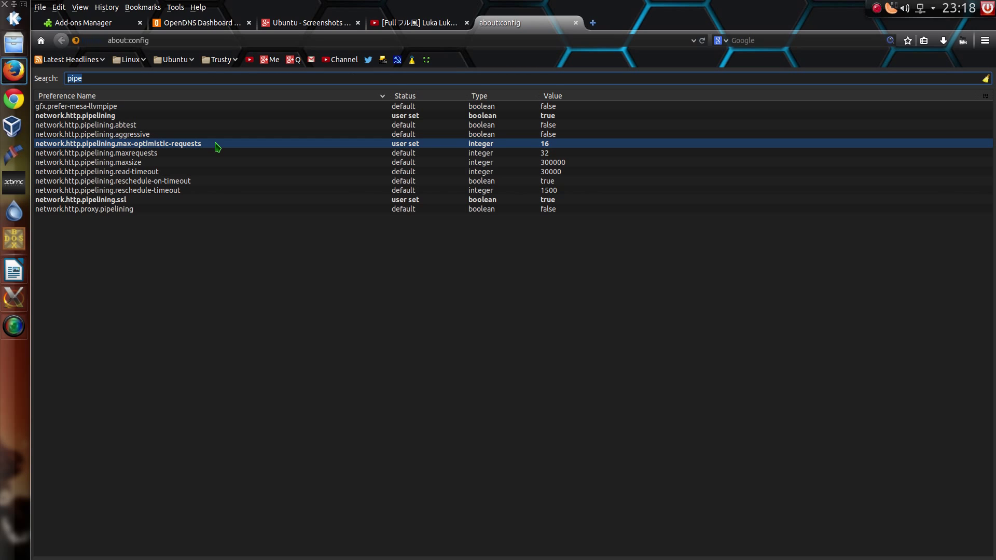
{"action": "type", "text": "backspace"}
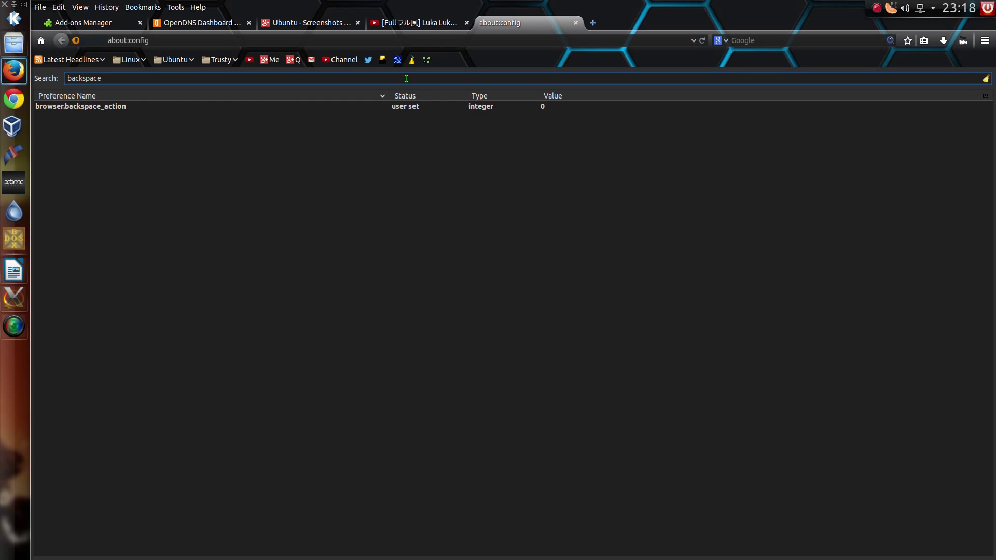
Filter about:config to 'keyword' preferences and select keyword.URL
{"action": "double_click", "coordinate": [73, 74]}
{"action": "type", "text": "keyword"}
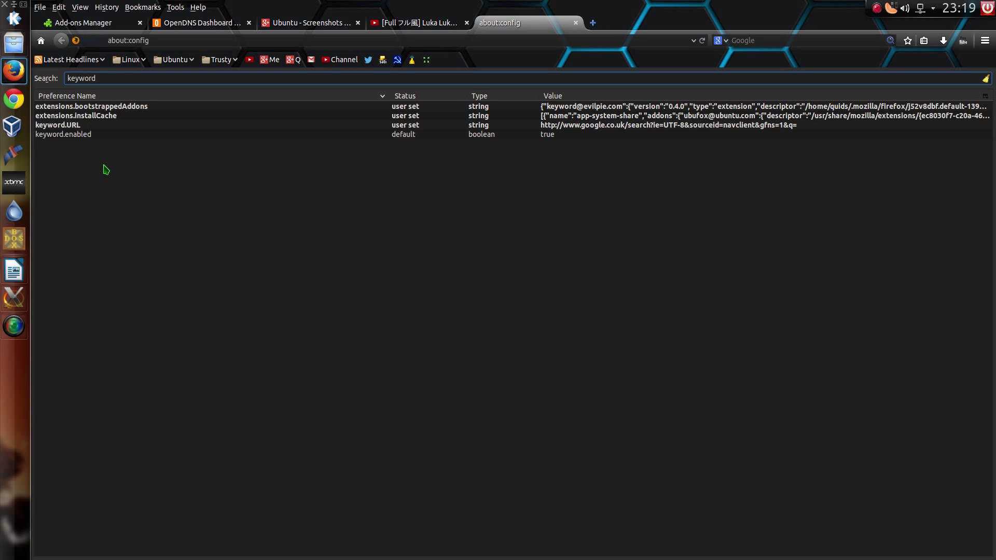
{"action": "left_click", "coordinate": [124, 126]}
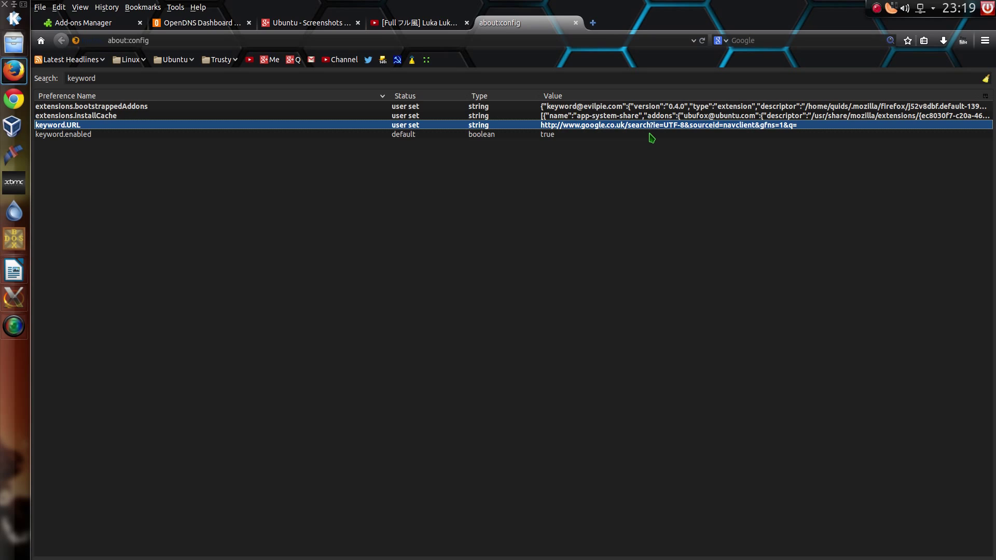
In the Add-ons Manager, view Appearance, Plugins, Languages, Services, Extensions, then Get Add-ons
{"action": "key", "text": "ctrl+shift+a"}
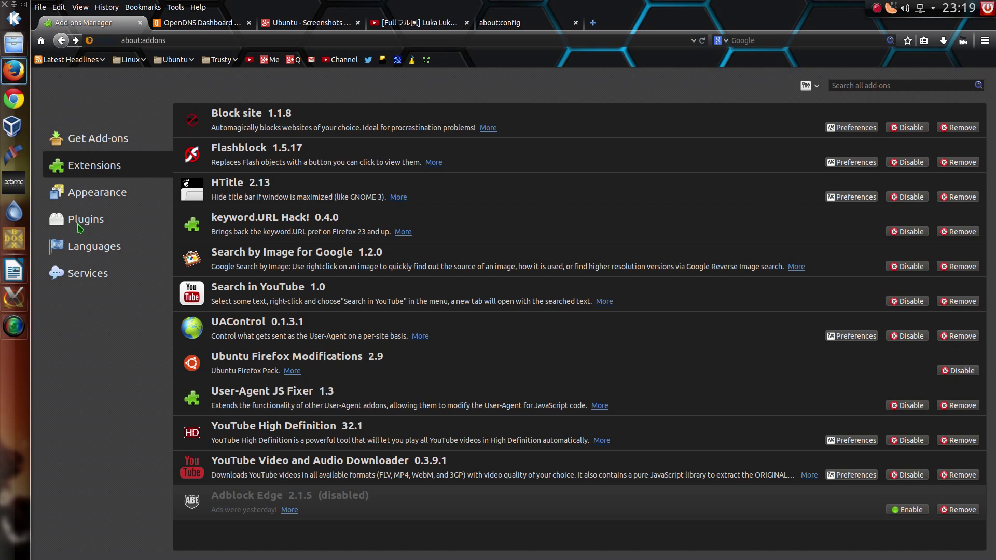
{"action": "left_click", "coordinate": [80, 194]}
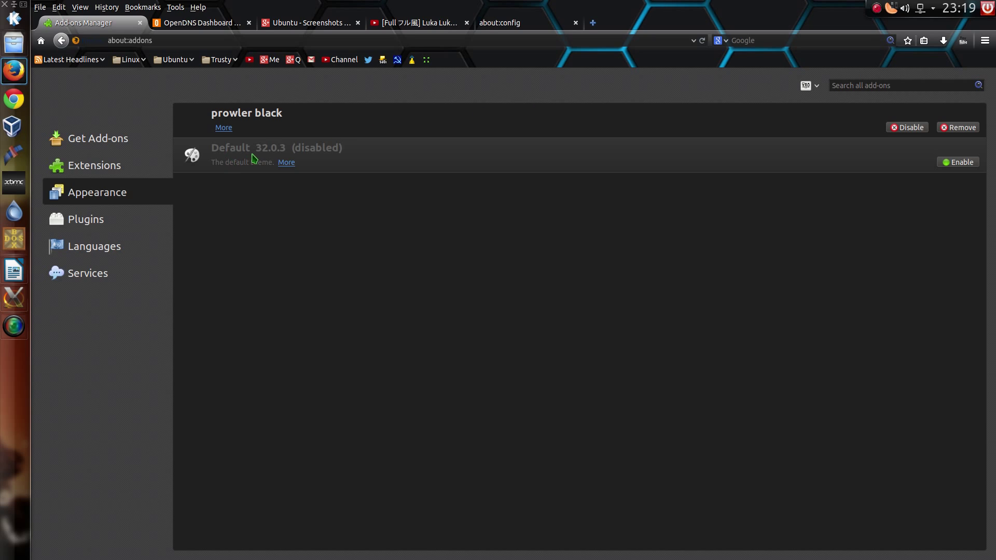
{"action": "left_click", "coordinate": [62, 216]}
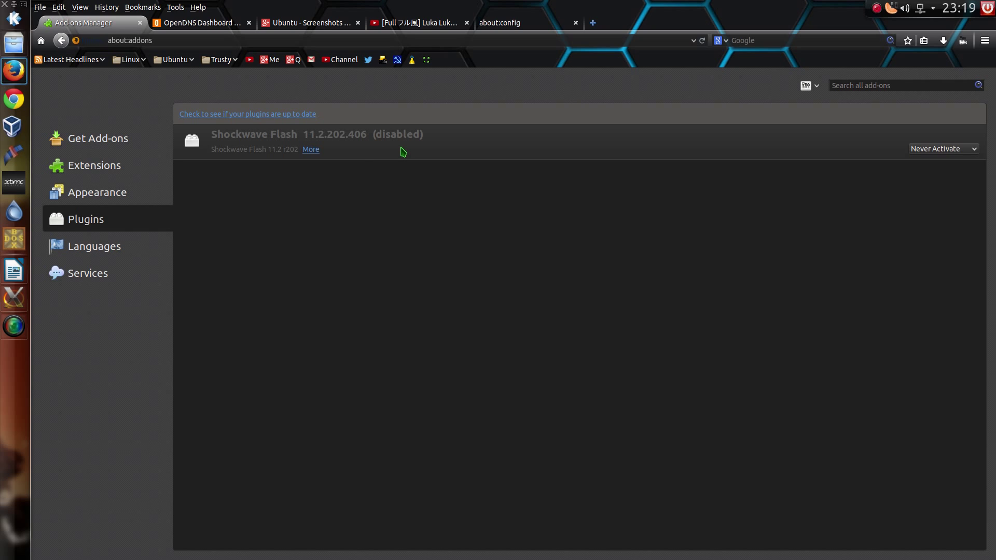
{"action": "left_click", "coordinate": [118, 252]}
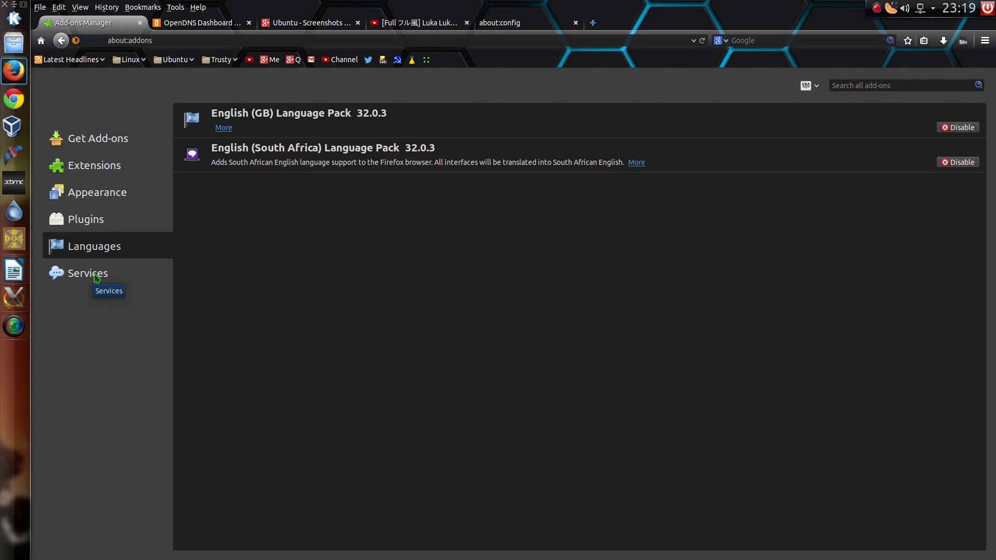
{"action": "left_click", "coordinate": [97, 279]}
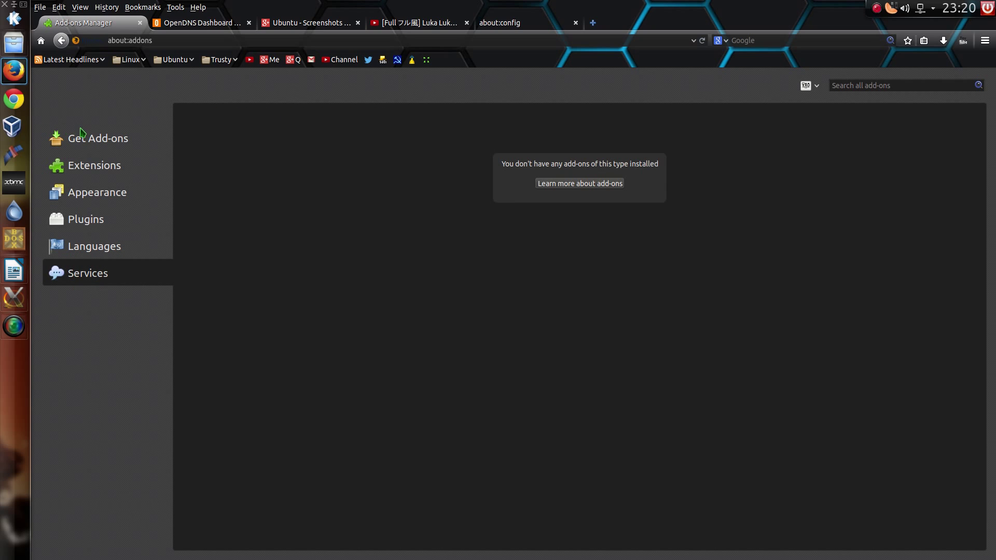
{"action": "left_click", "coordinate": [102, 158]}
{"action": "left_click", "coordinate": [101, 148]}
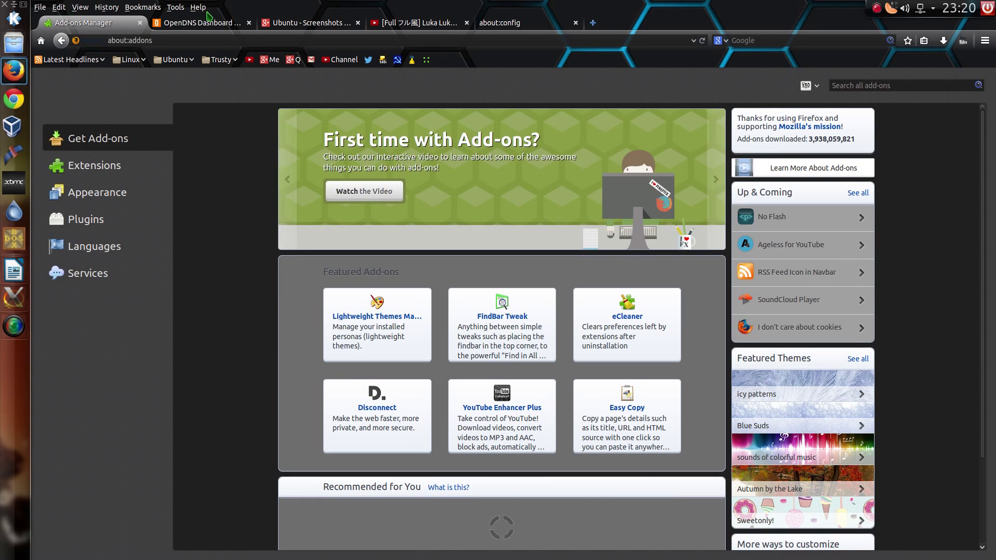
{"action": "left_click", "coordinate": [213, 25]}
Scroll the OpenDNS block lists, highlighting htctouch.com and then doubleclick.net
{"action": "scroll", "coordinate": [244, 311], "scroll_direction": "up", "scroll_amount": 5}
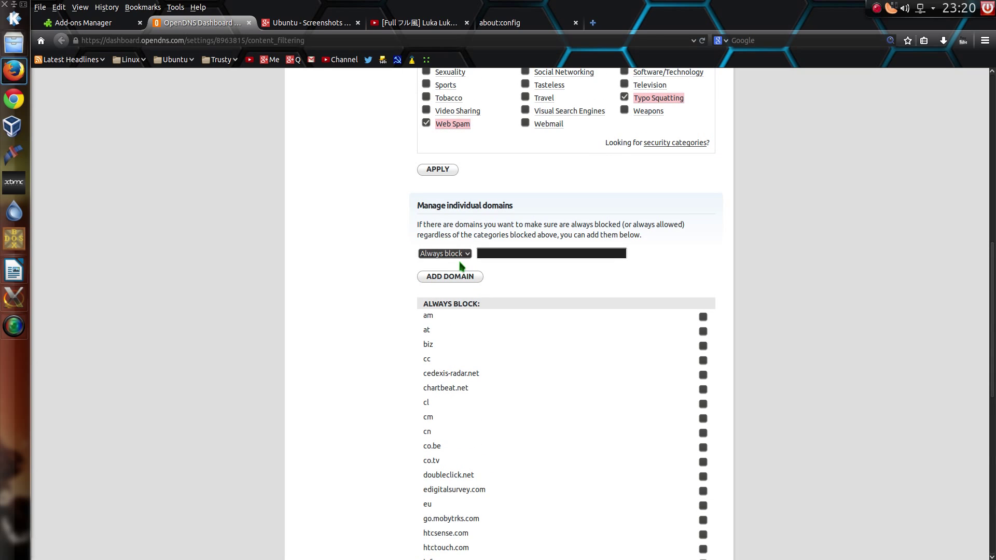
{"action": "scroll", "coordinate": [444, 293], "scroll_direction": "down", "scroll_amount": 3}
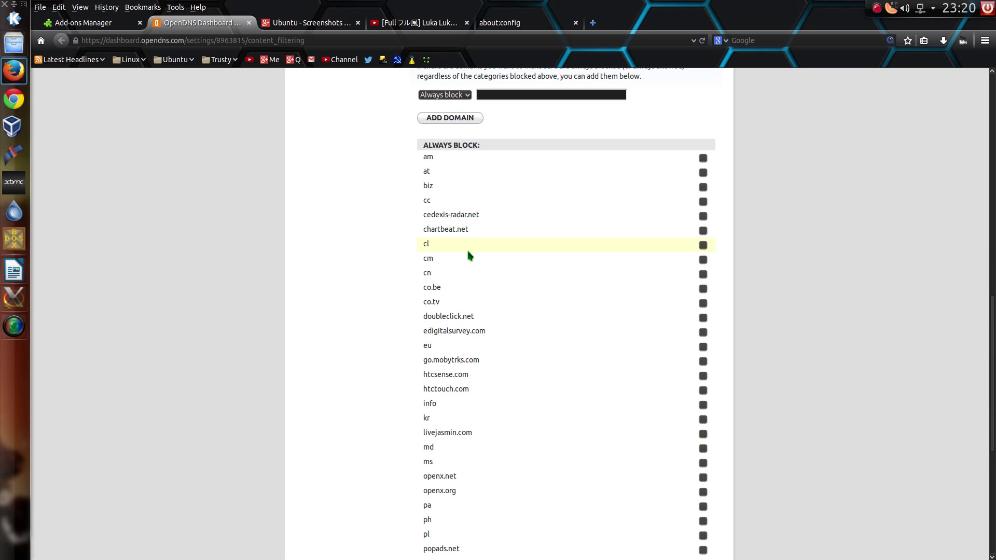
{"action": "scroll", "coordinate": [466, 247], "scroll_direction": "down", "scroll_amount": 2}
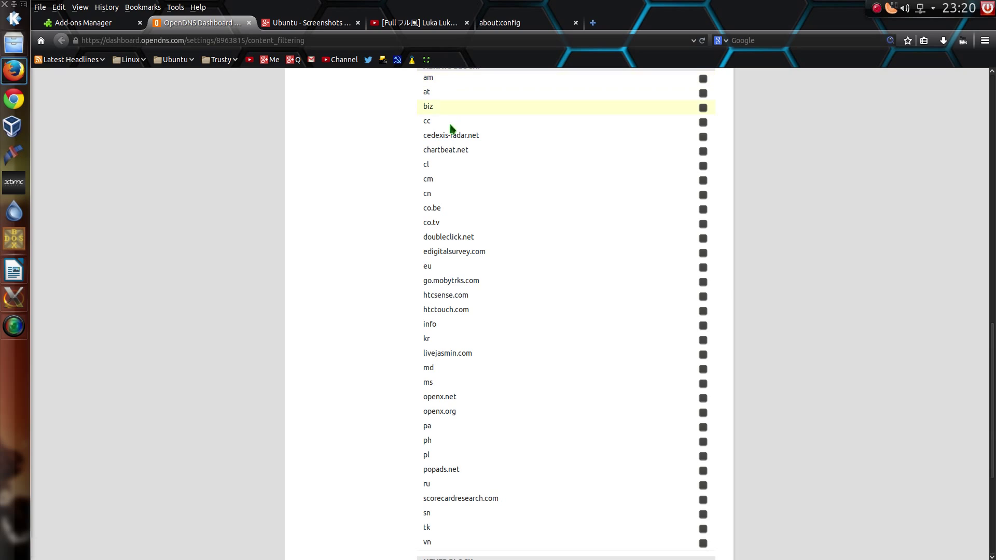
{"action": "mouse_move", "coordinate": [467, 302]}
{"action": "left_mouse_down"}
{"action": "mouse_move", "coordinate": [418, 313]}
{"action": "mouse_move", "coordinate": [472, 314]}
{"action": "left_mouse_up"}
{"action": "scroll", "coordinate": [433, 364], "scroll_direction": "down", "scroll_amount": 5}
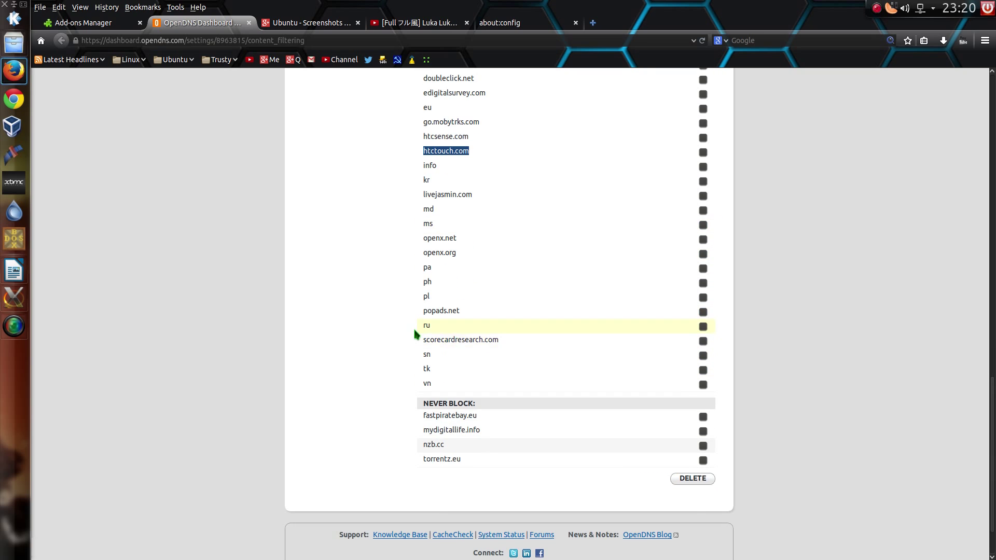
{"action": "scroll", "coordinate": [418, 335], "scroll_direction": "up", "scroll_amount": 3}
{"action": "left_click", "coordinate": [417, 164]}
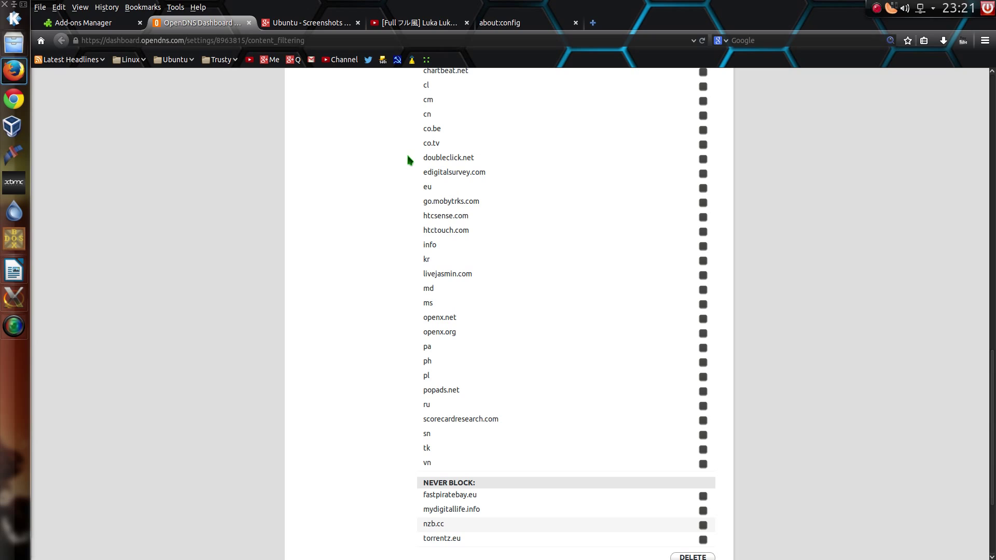
{"action": "double_click", "coordinate": [431, 158]}
Return to the YouTube tab and load the YouTube home page from the logo
{"action": "left_click", "coordinate": [413, 22]}
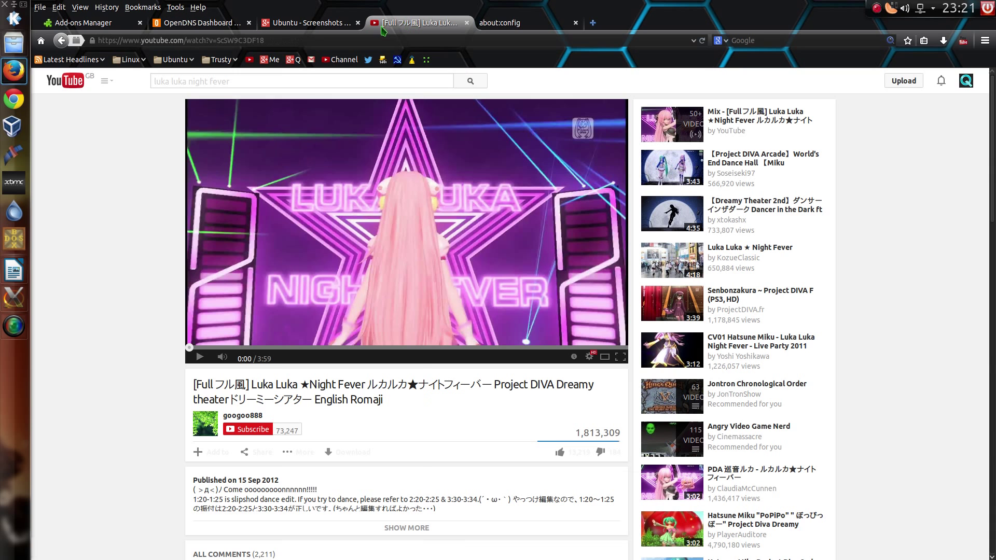
{"action": "left_click", "coordinate": [63, 83]}
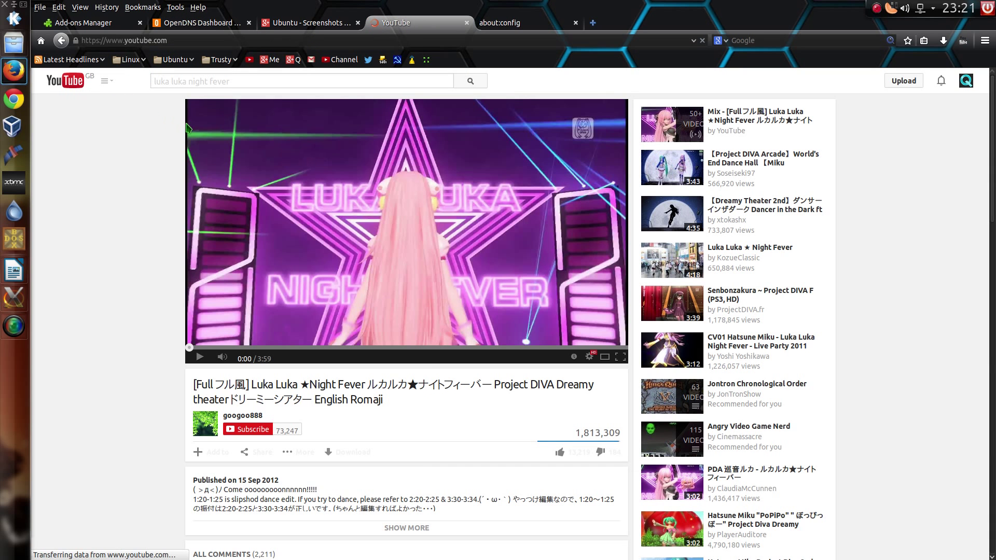